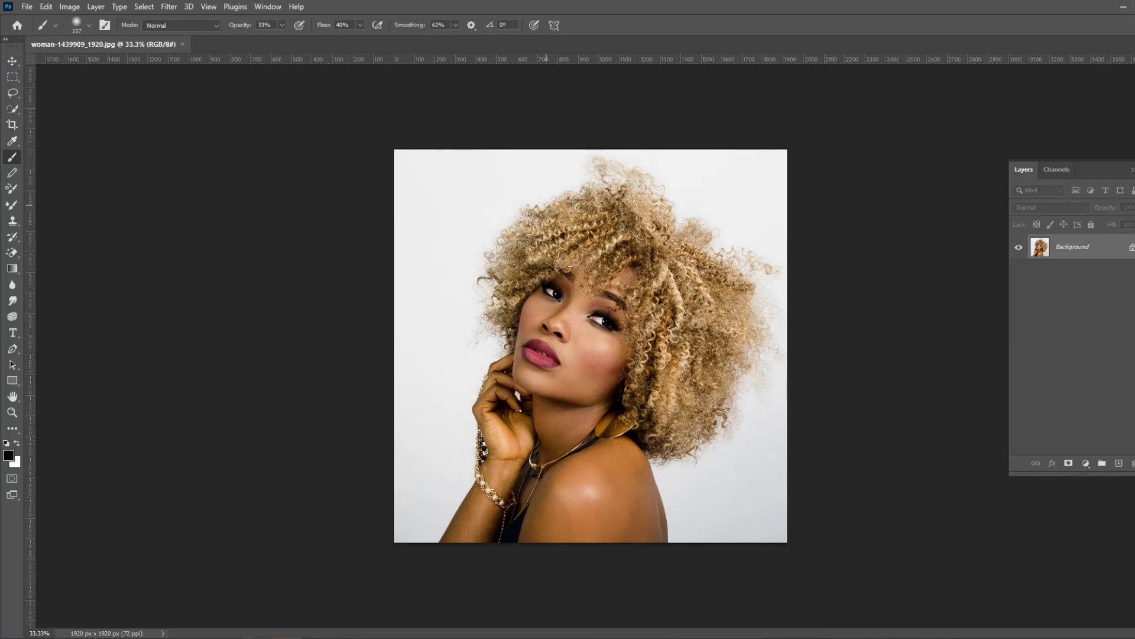
- Select all of the Blue channel, copy it, and paste it into a new Alpha 1 channel
{"action": "left_click", "coordinate": [10, 64]}
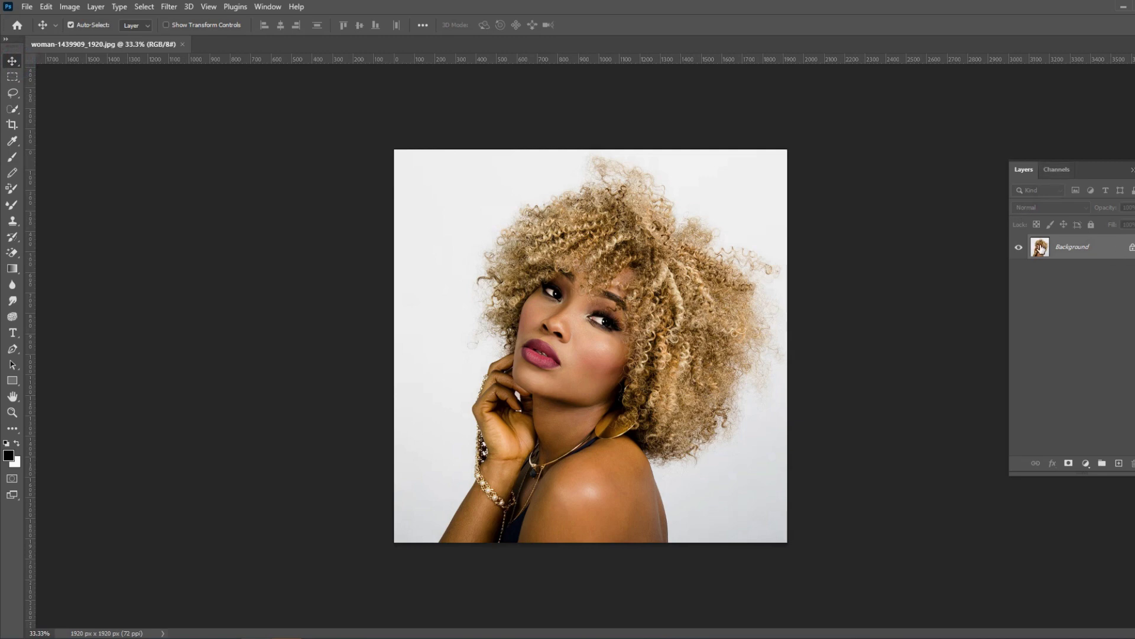
{"action": "left_click", "coordinate": [1057, 171]}
{"action": "left_click", "coordinate": [1061, 219]}
{"action": "left_click", "coordinate": [1064, 238]}
{"action": "left_click", "coordinate": [1062, 261]}
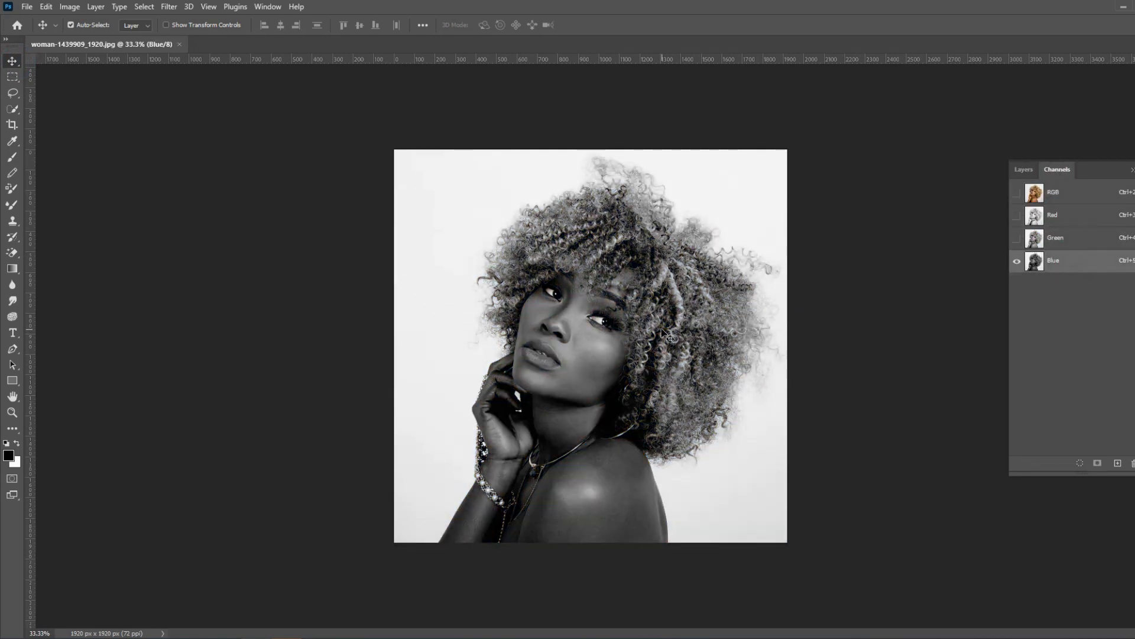
{"action": "key", "text": "ctrl+a"}
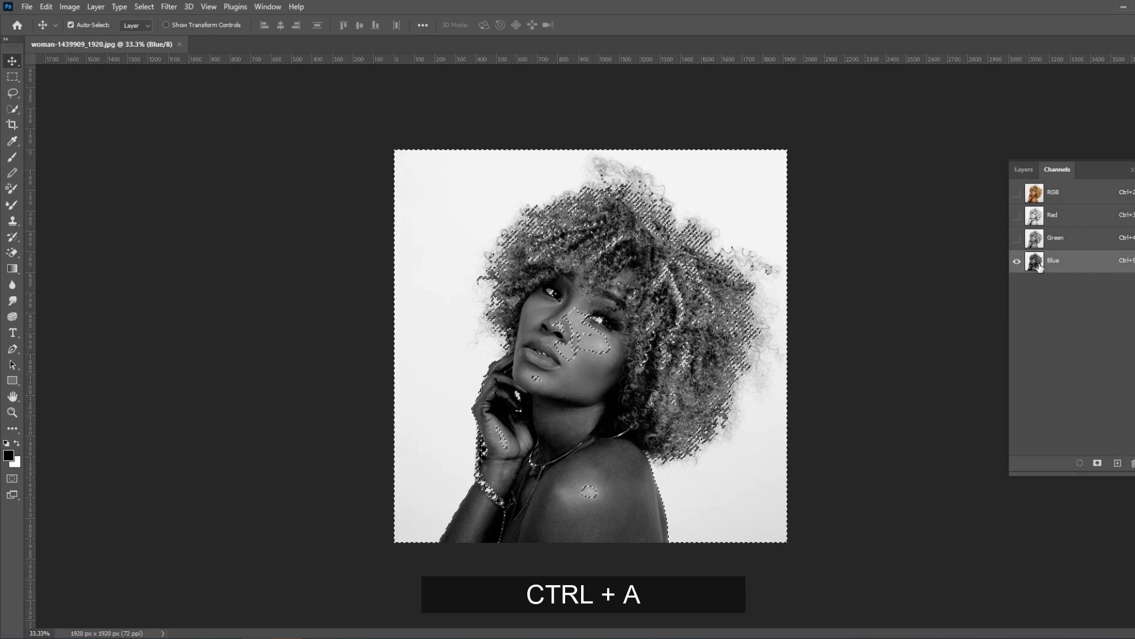
{"action": "key", "text": "ctrl+c"}
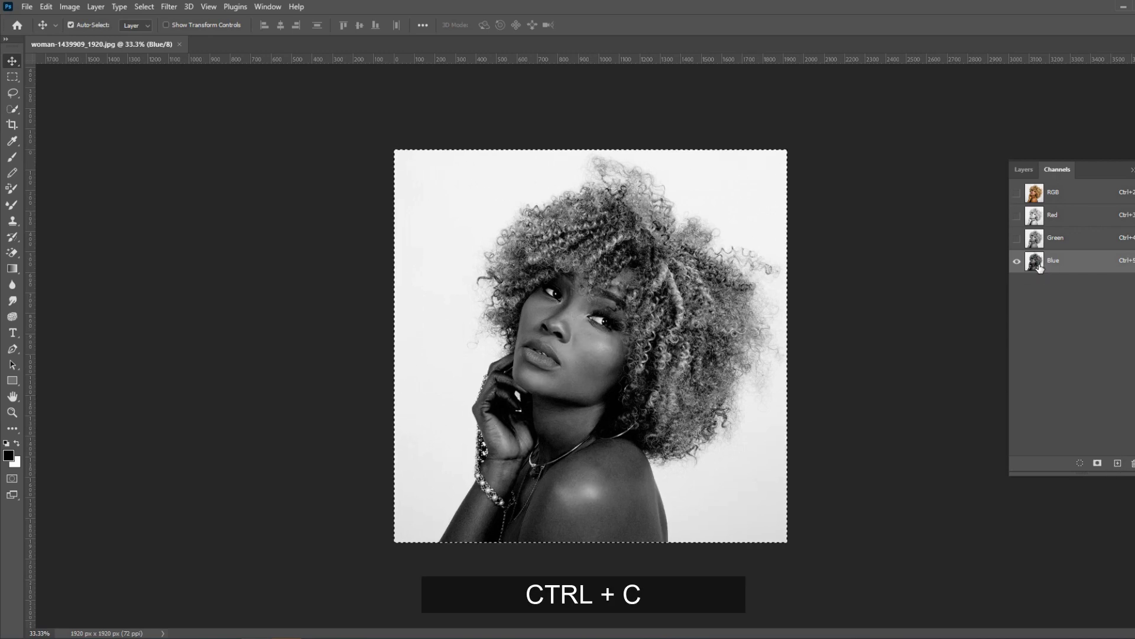
{"action": "left_click", "coordinate": [1117, 463]}
{"action": "key", "text": "ctrl+v"}
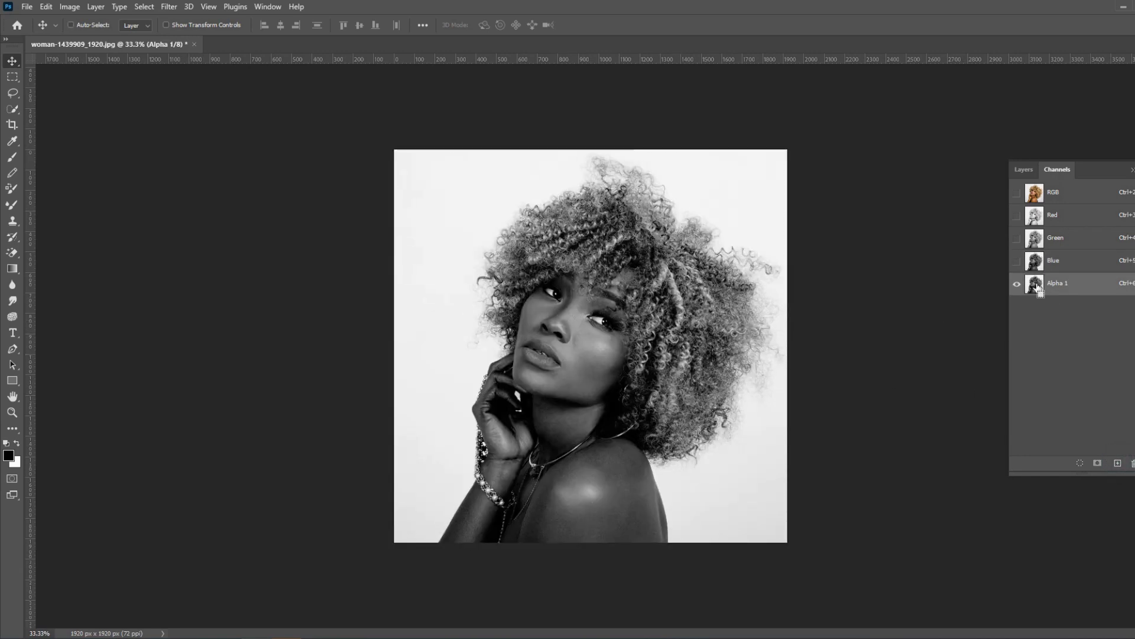
- Apply a Curves adjustment to Alpha 1, pulling the midpoint down to darken the figure
{"action": "key", "text": "ctrl+m"}
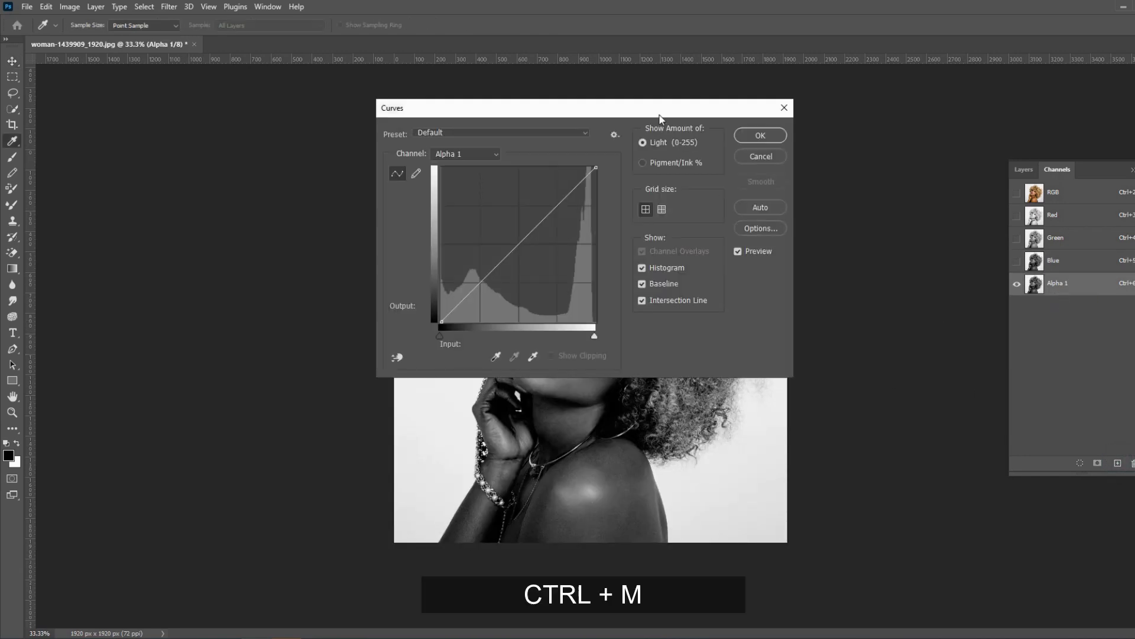
{"action": "left_click_drag", "start_coordinate": [658, 114], "coordinate": [312, 135]}
{"action": "mouse_move", "coordinate": [172, 262]}
{"action": "left_mouse_down"}
{"action": "mouse_move", "coordinate": [187, 296]}
{"action": "mouse_move", "coordinate": [192, 261]}
{"action": "mouse_move", "coordinate": [205, 274]}
{"action": "left_mouse_up"}
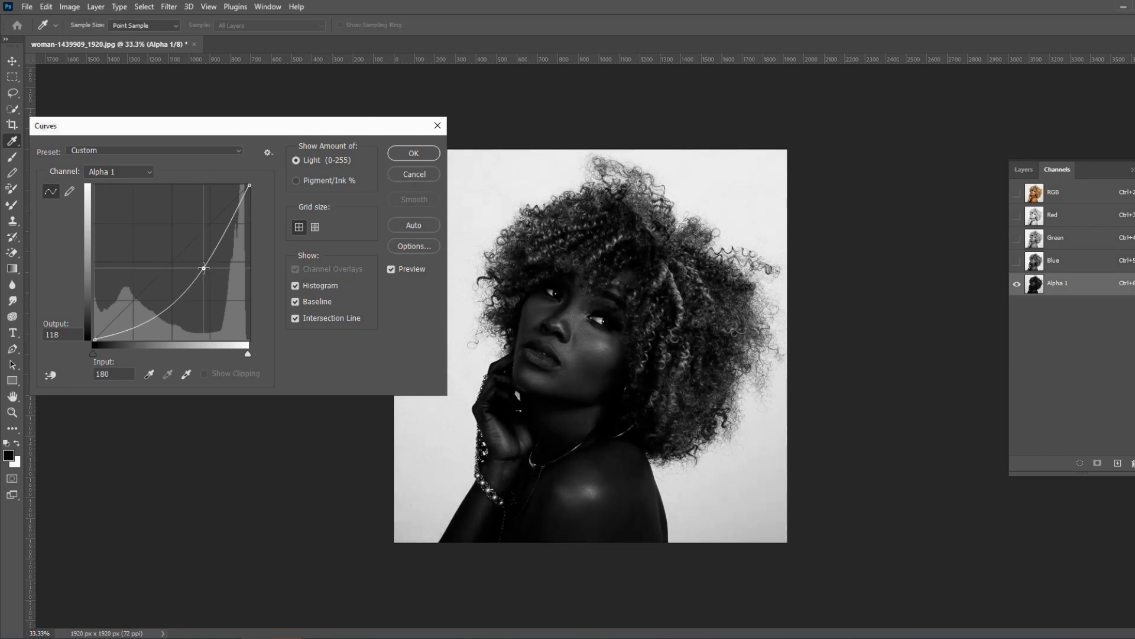
{"action": "mouse_move", "coordinate": [204, 274]}
{"action": "left_mouse_down"}
{"action": "mouse_move", "coordinate": [211, 264]}
{"action": "mouse_move", "coordinate": [209, 272]}
{"action": "left_mouse_up"}
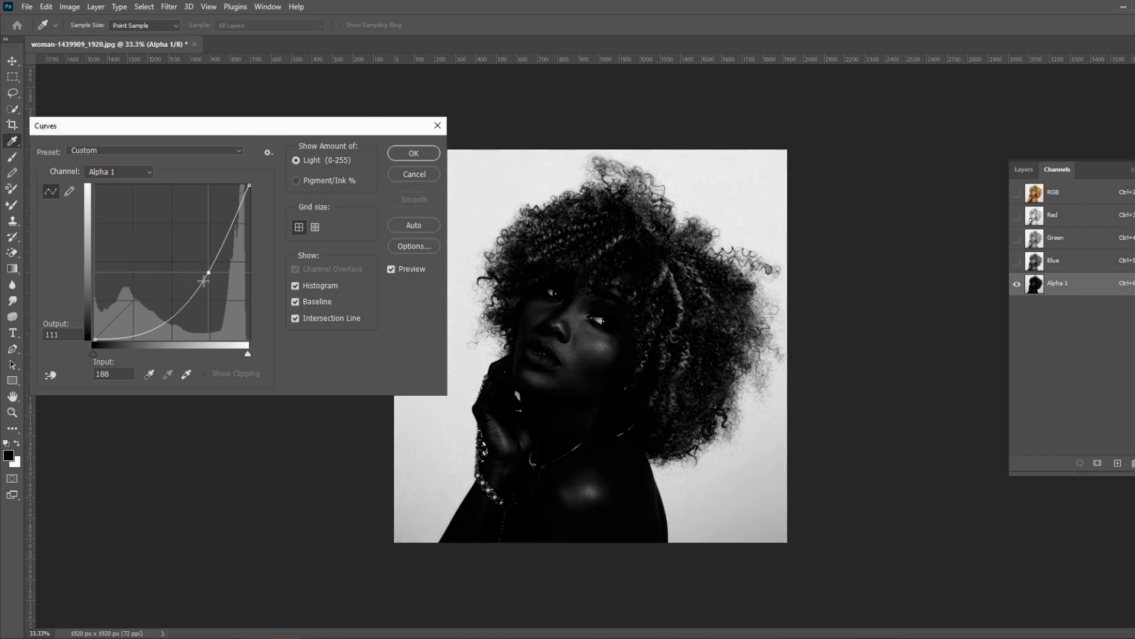
{"action": "left_click", "coordinate": [414, 153]}
- Apply Levels to Alpha 1 with black input 29, midtones 1.31 and white input 217
{"action": "key", "text": "ctrl+l"}
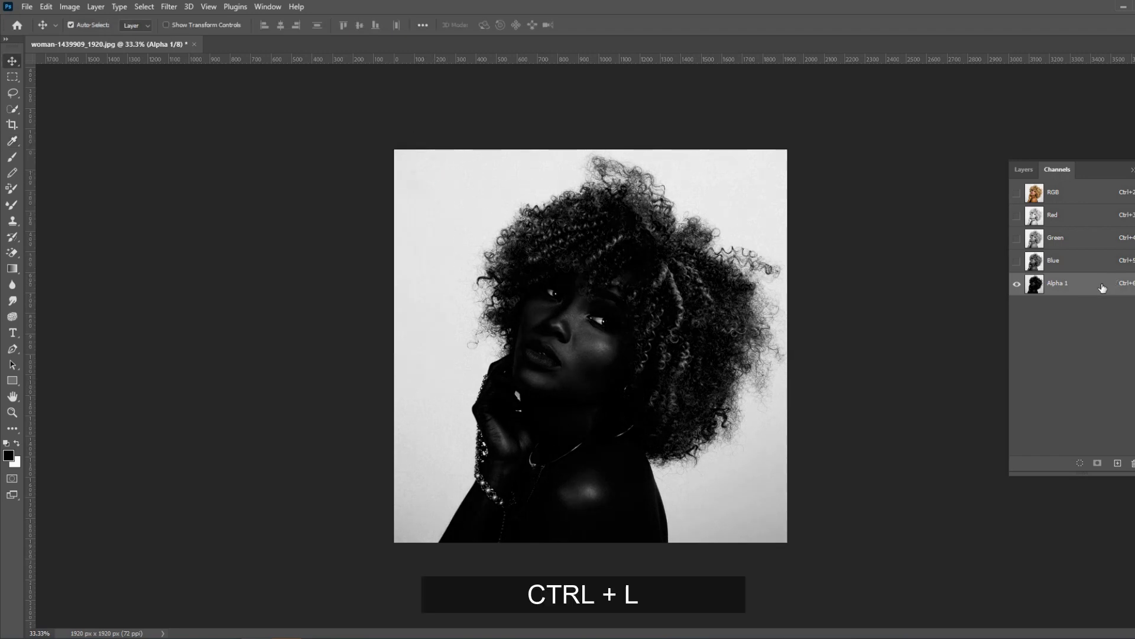
{"action": "mouse_move", "coordinate": [810, 283]}
{"action": "left_mouse_down"}
{"action": "mouse_move", "coordinate": [881, 283]}
{"action": "mouse_move", "coordinate": [833, 296]}
{"action": "mouse_move", "coordinate": [866, 293]}
{"action": "left_mouse_up"}
{"action": "mouse_move", "coordinate": [965, 336]}
{"action": "left_mouse_down"}
{"action": "mouse_move", "coordinate": [912, 338]}
{"action": "mouse_move", "coordinate": [969, 336]}
{"action": "left_mouse_up"}
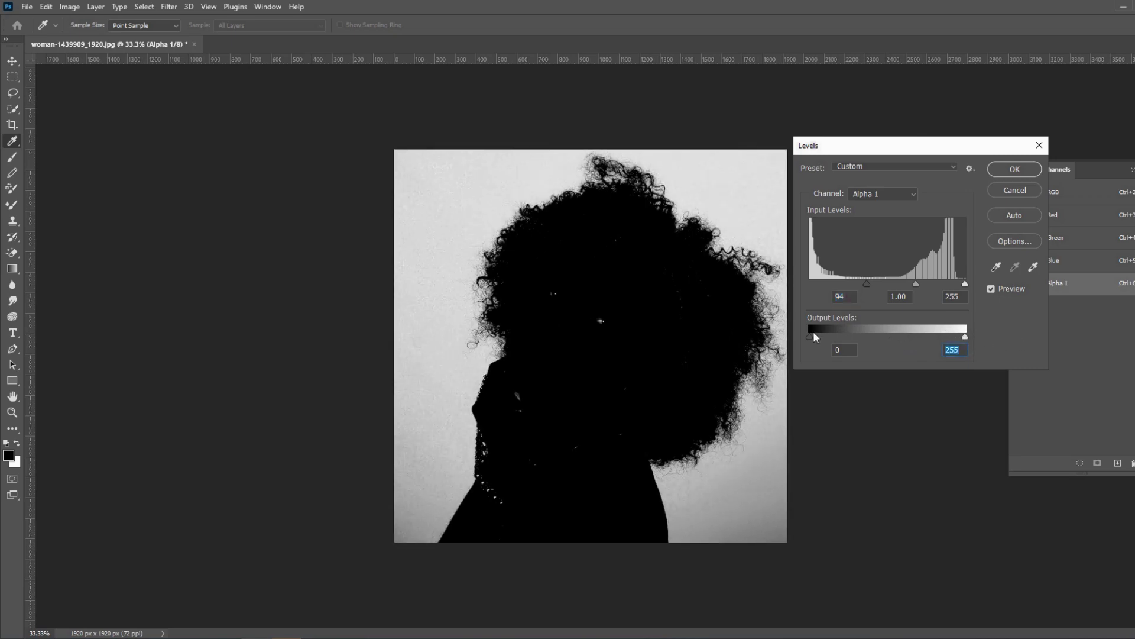
{"action": "key", "text": "shift+Tab"}
{"action": "mouse_move", "coordinate": [964, 281]}
{"action": "left_mouse_down"}
{"action": "mouse_move", "coordinate": [905, 282]}
{"action": "mouse_move", "coordinate": [967, 280]}
{"action": "mouse_move", "coordinate": [936, 282]}
{"action": "mouse_move", "coordinate": [946, 283]}
{"action": "left_mouse_up"}
{"action": "left_click_drag", "start_coordinate": [867, 284], "coordinate": [811, 283]}
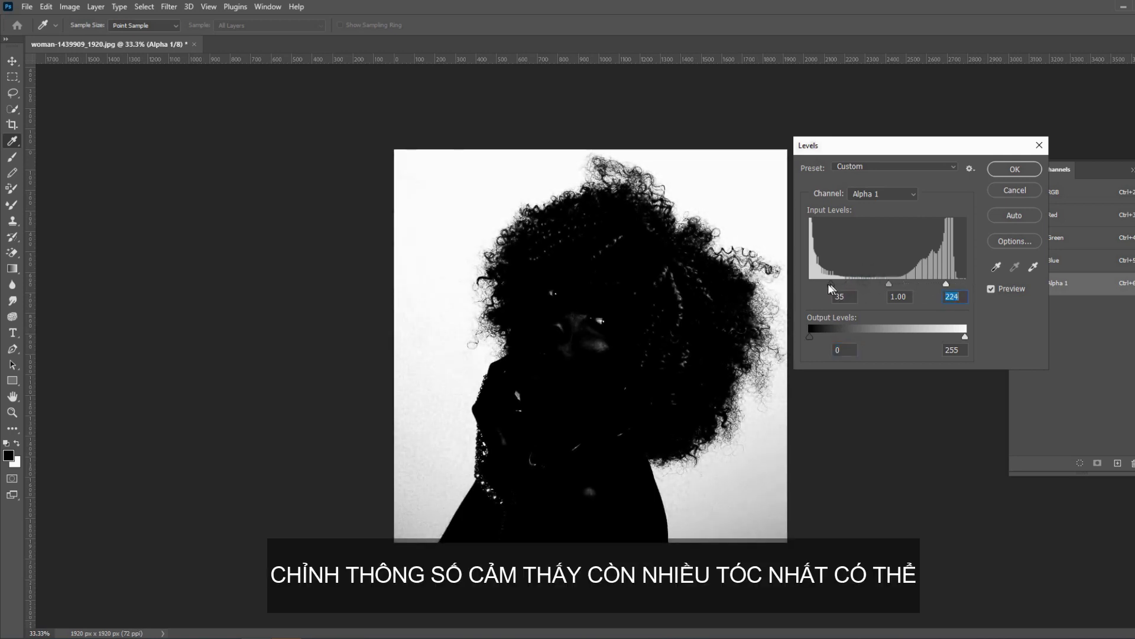
{"action": "mouse_move", "coordinate": [948, 283]}
{"action": "left_mouse_down"}
{"action": "mouse_move", "coordinate": [911, 282]}
{"action": "mouse_move", "coordinate": [950, 281]}
{"action": "left_mouse_up"}
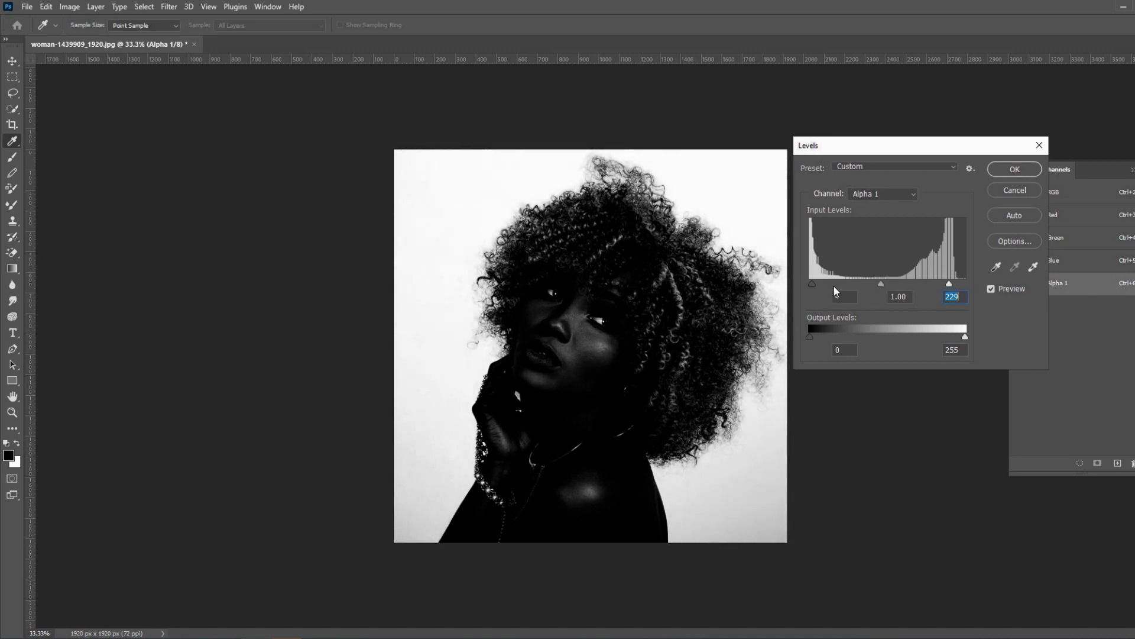
{"action": "mouse_move", "coordinate": [812, 283]}
{"action": "left_mouse_down"}
{"action": "mouse_move", "coordinate": [907, 279]}
{"action": "mouse_move", "coordinate": [849, 288]}
{"action": "mouse_move", "coordinate": [864, 289]}
{"action": "left_mouse_up"}
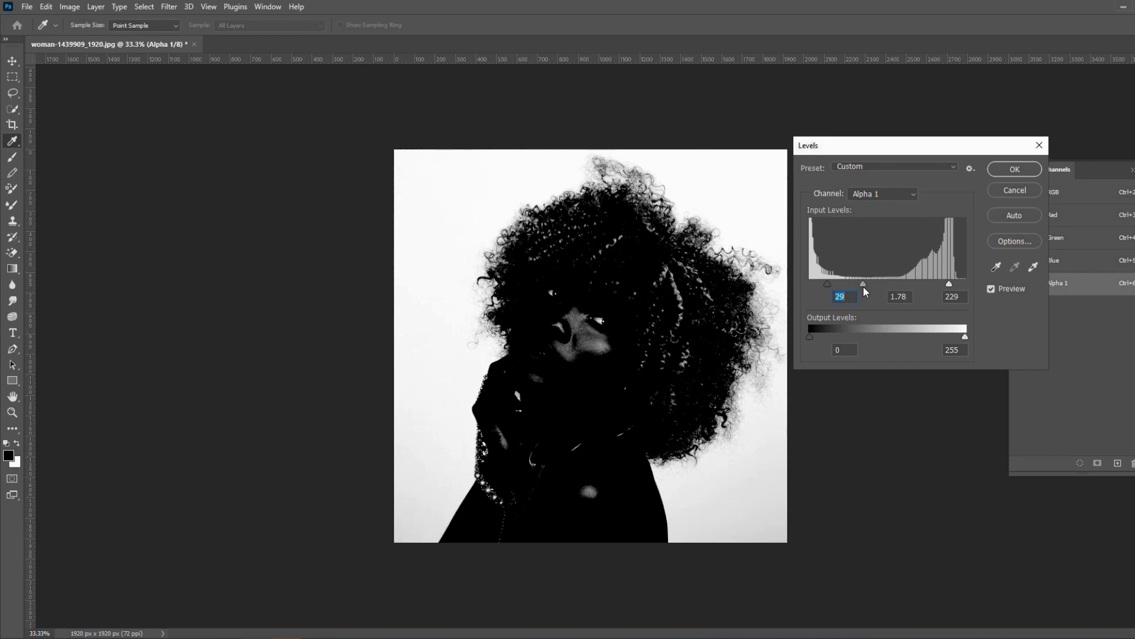
{"action": "left_click", "coordinate": [863, 286]}
{"action": "left_click_drag", "start_coordinate": [863, 285], "coordinate": [877, 283]}
{"action": "mouse_move", "coordinate": [949, 284]}
{"action": "left_mouse_down"}
{"action": "mouse_move", "coordinate": [917, 285]}
{"action": "mouse_move", "coordinate": [942, 290]}
{"action": "left_mouse_up"}
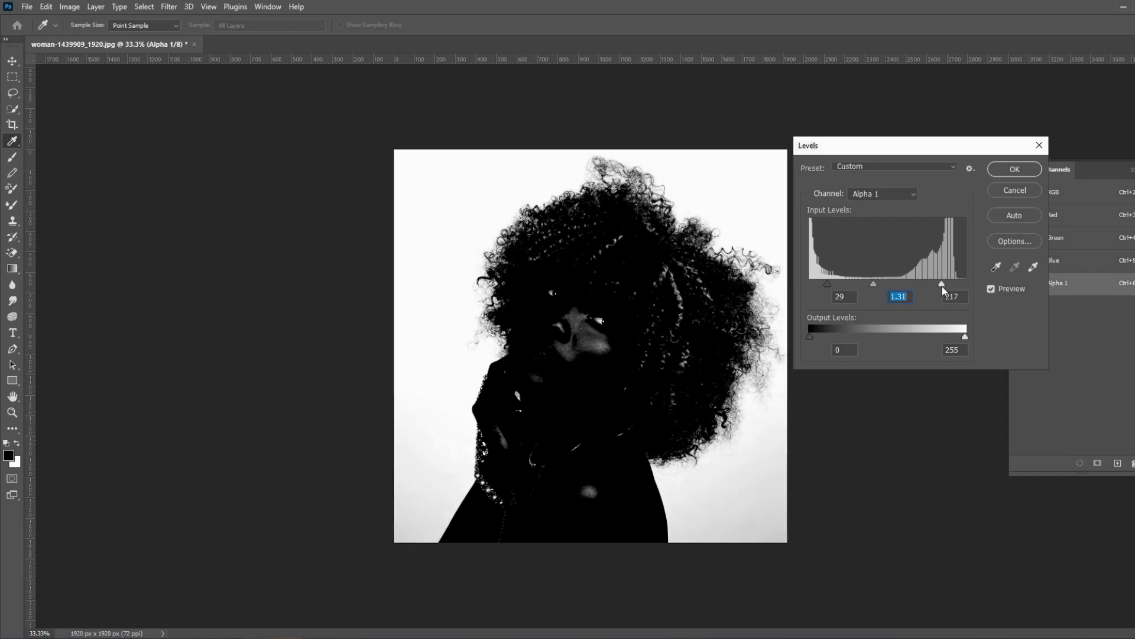
{"action": "key", "text": "Return"}
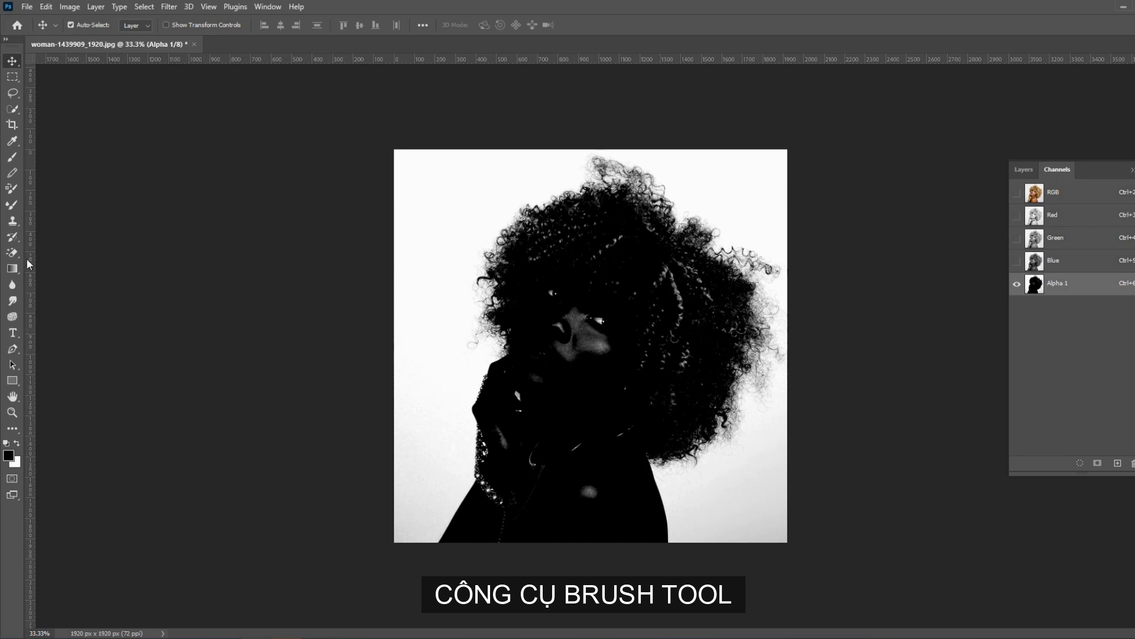
- Set up the Brush tool with 100% opacity and 100% flow
{"action": "left_click", "coordinate": [12, 157]}
{"action": "left_click", "coordinate": [89, 25]}
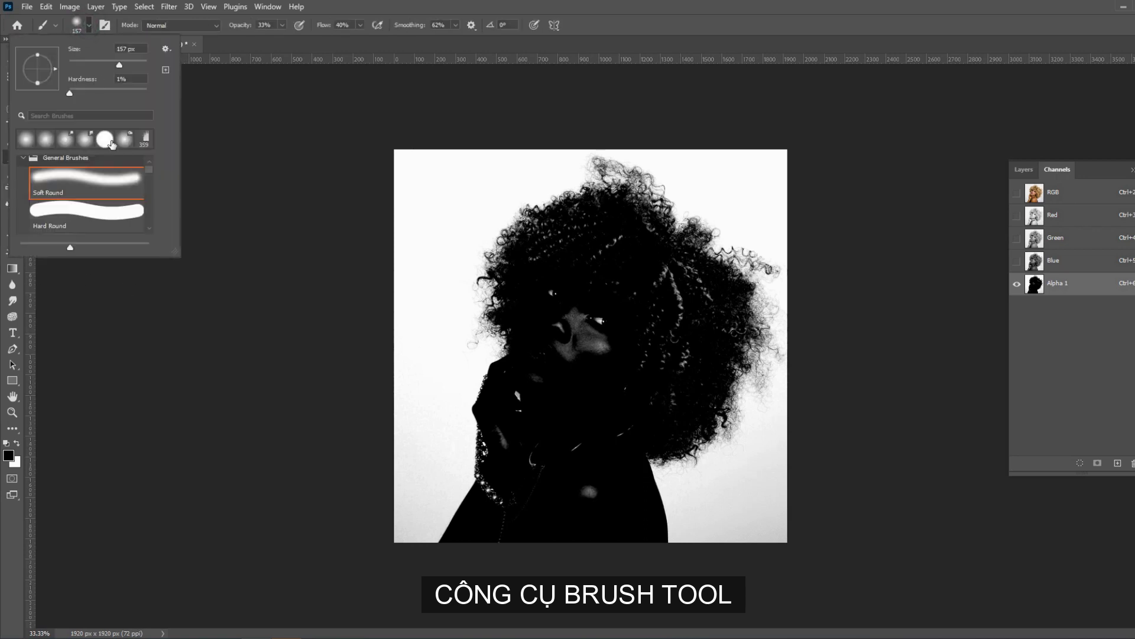
{"action": "left_click", "coordinate": [282, 25]}
{"action": "left_click_drag", "start_coordinate": [282, 39], "coordinate": [287, 42]}
{"action": "left_click_drag", "start_coordinate": [359, 25], "coordinate": [413, 49]}
{"action": "left_click", "coordinate": [455, 25]}
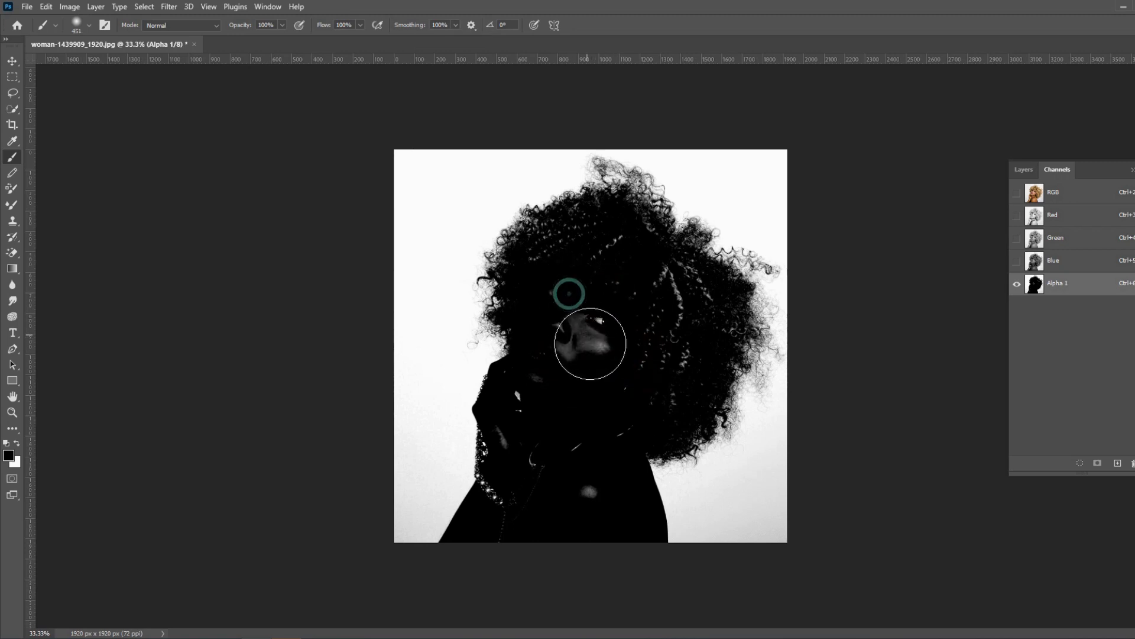
- Paint the grey face, neck and inner hair areas of Alpha 1 solid black
{"action": "left_click_drag", "start_coordinate": [589, 325], "coordinate": [564, 371]}
{"action": "left_click_drag", "start_coordinate": [580, 473], "coordinate": [583, 494]}
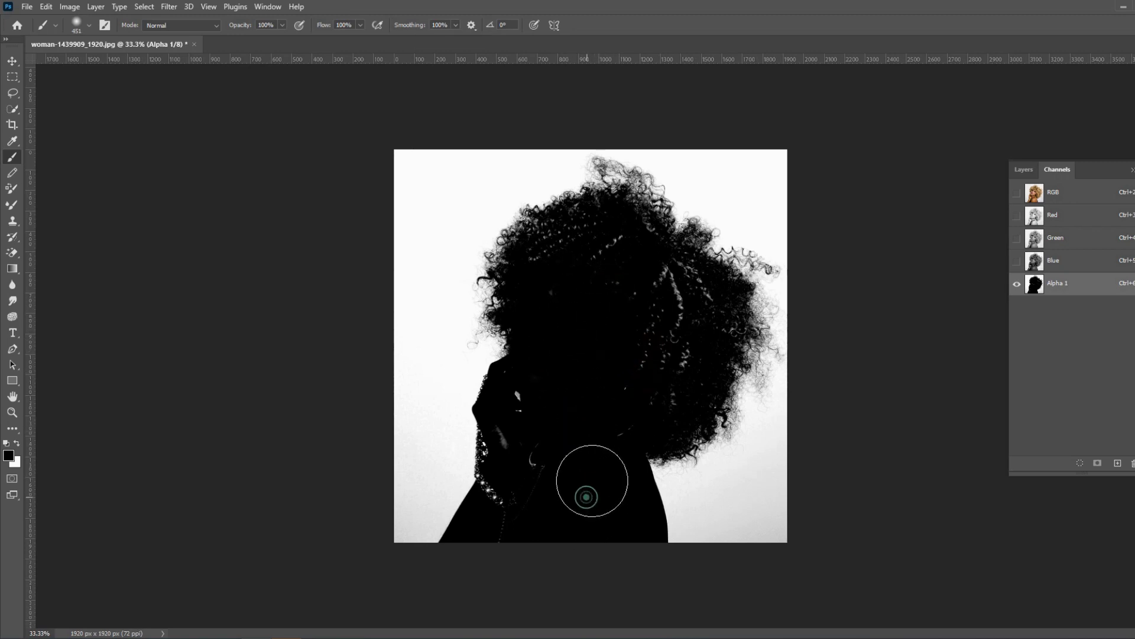
{"action": "mouse_move", "coordinate": [667, 296]}
{"action": "left_mouse_down"}
{"action": "mouse_move", "coordinate": [665, 388]}
{"action": "mouse_move", "coordinate": [694, 330]}
{"action": "mouse_move", "coordinate": [646, 325]}
{"action": "left_mouse_up"}
{"action": "mouse_move", "coordinate": [613, 253]}
{"action": "left_mouse_down"}
{"action": "mouse_move", "coordinate": [563, 253]}
{"action": "mouse_move", "coordinate": [550, 236]}
{"action": "left_mouse_up"}
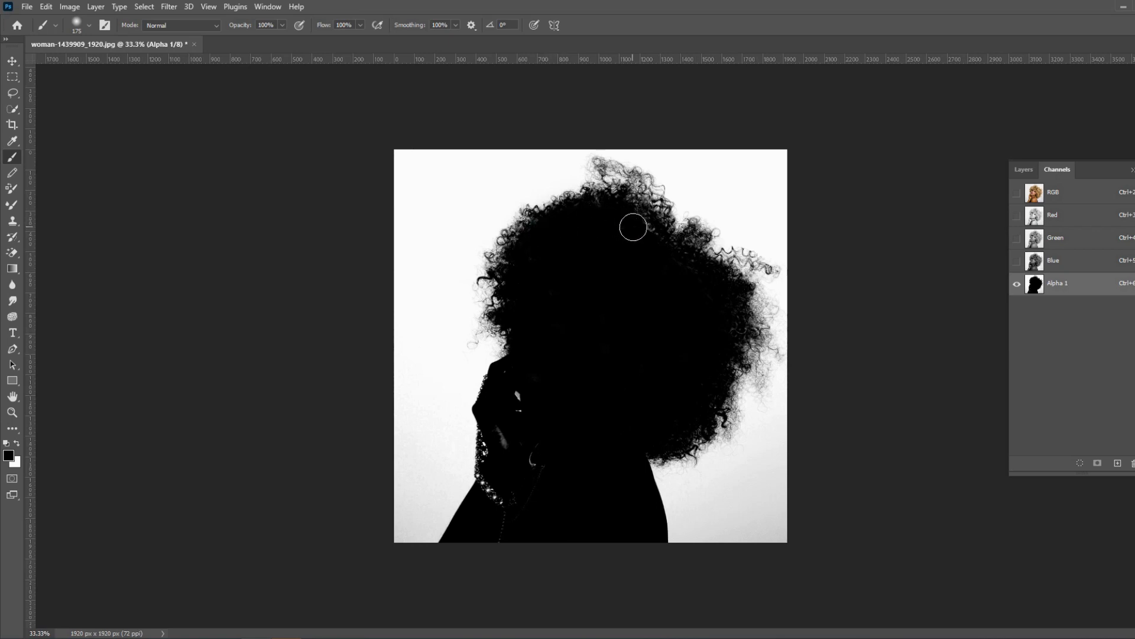
{"action": "mouse_move", "coordinate": [626, 213]}
{"action": "left_mouse_down"}
{"action": "mouse_move", "coordinate": [587, 227]}
{"action": "mouse_move", "coordinate": [564, 461]}
{"action": "mouse_move", "coordinate": [497, 496]}
{"action": "mouse_move", "coordinate": [510, 504]}
{"action": "left_mouse_up"}
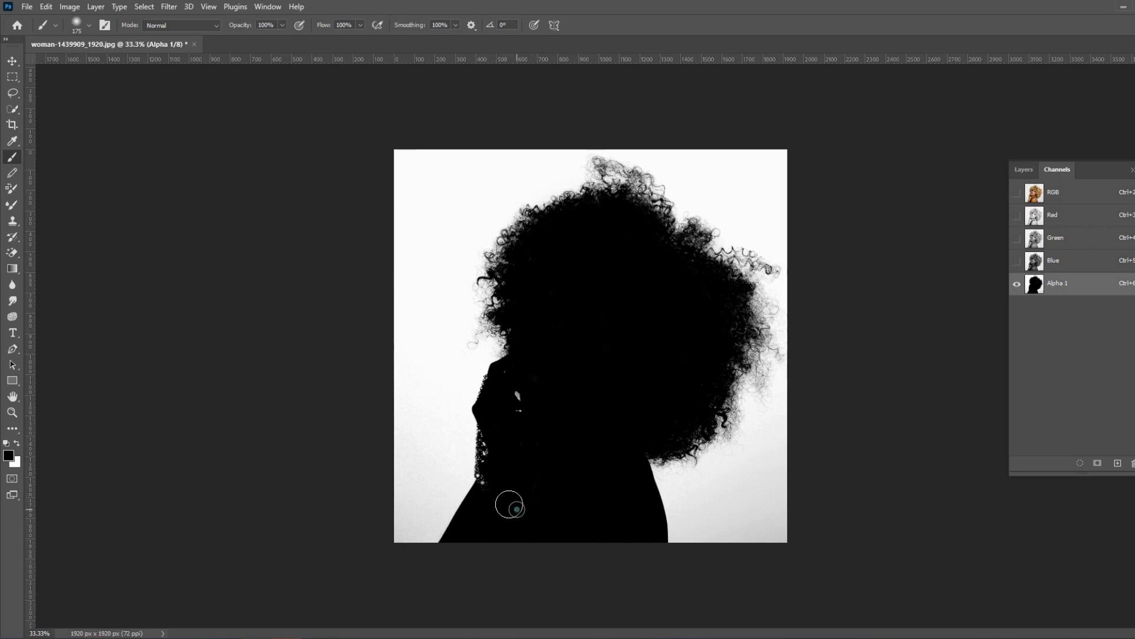
{"action": "right_click", "coordinate": [552, 490]}
- Zoom in and switch to a Hard Round brush of about 30 px
{"action": "key", "text": "Return"}
{"action": "key", "text": "ctrl+plus"}
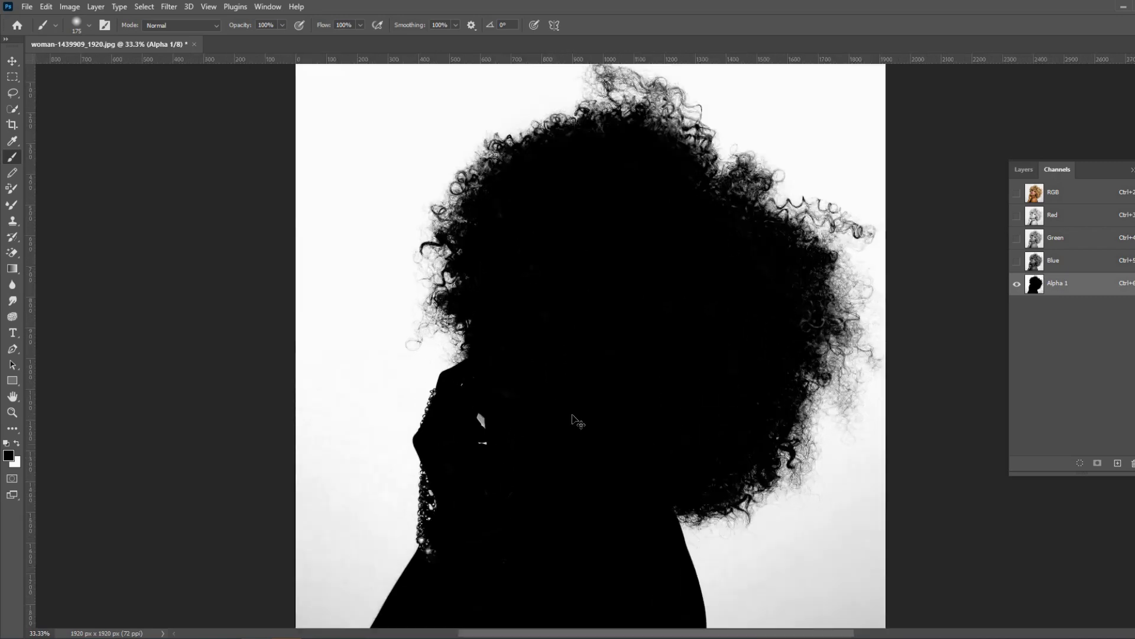
{"action": "key", "text": "ctrl+plus"}
{"action": "left_click_drag", "start_coordinate": [434, 455], "coordinate": [449, 453]}
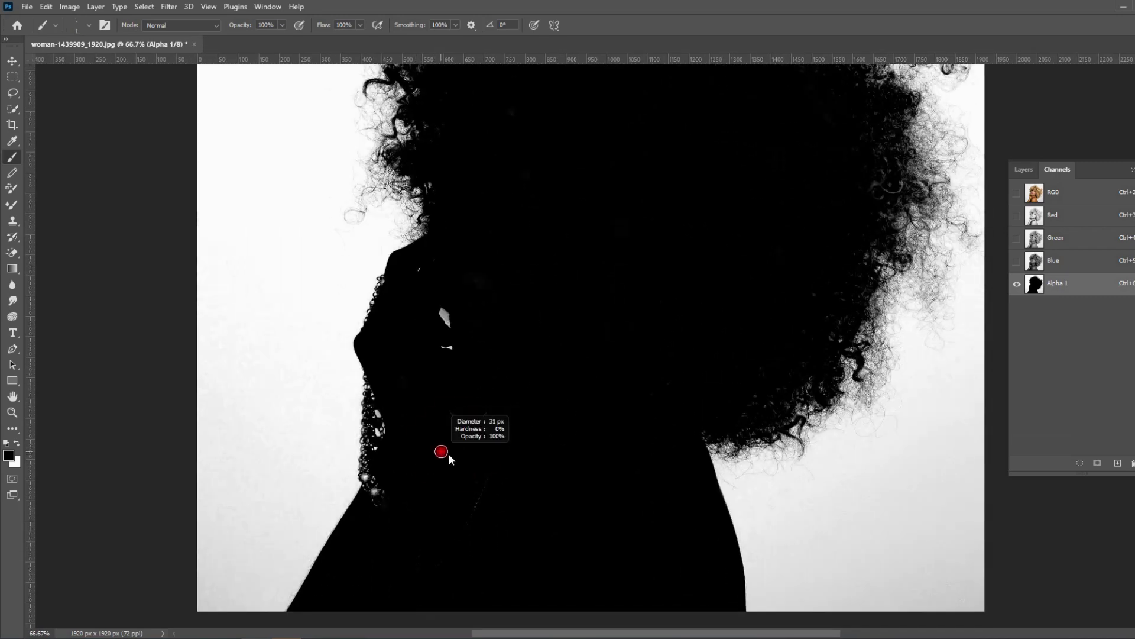
{"action": "left_click", "coordinate": [89, 24]}
{"action": "double_click", "coordinate": [104, 140]}
{"action": "right_click", "coordinate": [489, 432], "text": "alt"}
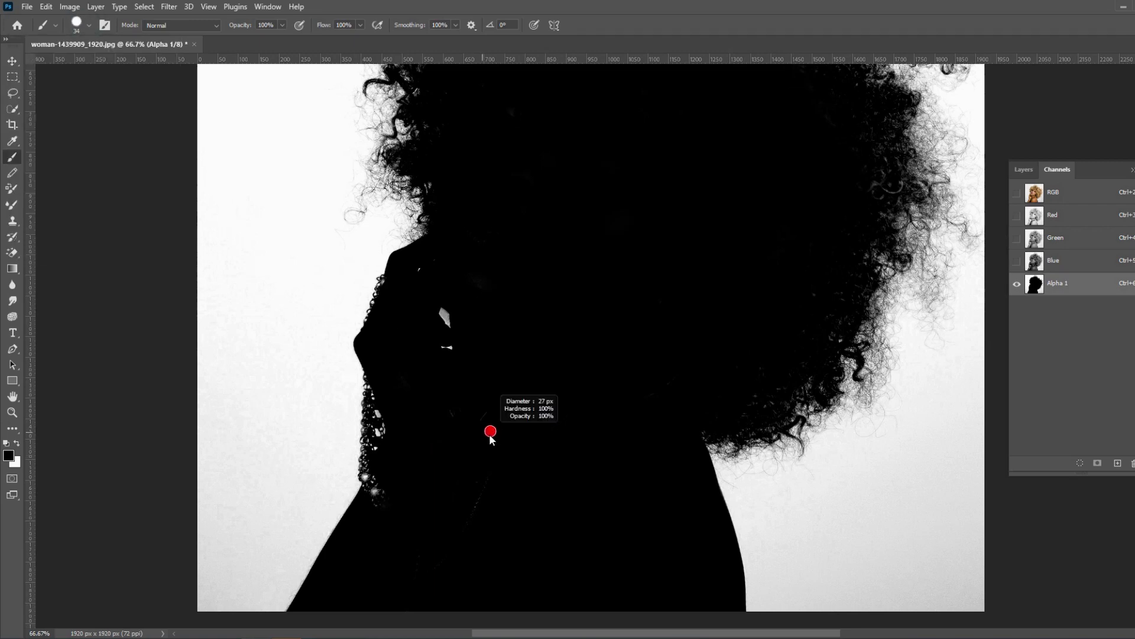
{"action": "left_click_drag", "start_coordinate": [490, 432], "coordinate": [493, 433]}
- Paint the necklace beads along the neck edge black
{"action": "mouse_move", "coordinate": [392, 491]}
{"action": "left_mouse_down"}
{"action": "mouse_move", "coordinate": [371, 487]}
{"action": "mouse_move", "coordinate": [304, 534]}
{"action": "mouse_move", "coordinate": [248, 527]}
{"action": "left_mouse_up"}
{"action": "key", "text": "ctrl+plus"}
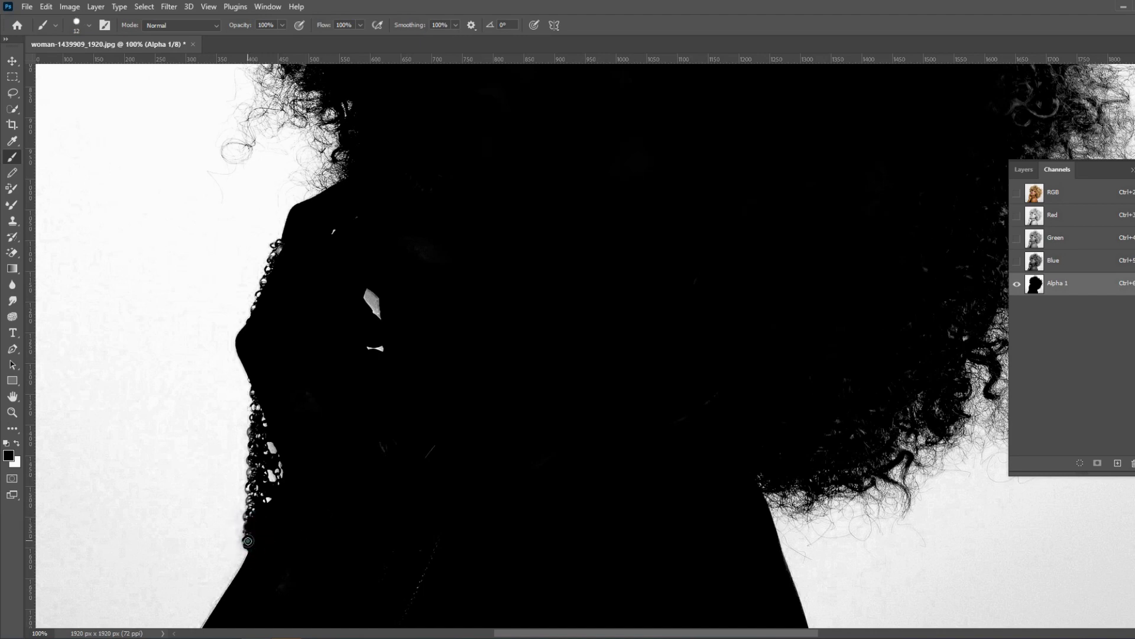
{"action": "left_click_drag", "start_coordinate": [245, 541], "coordinate": [252, 462]}
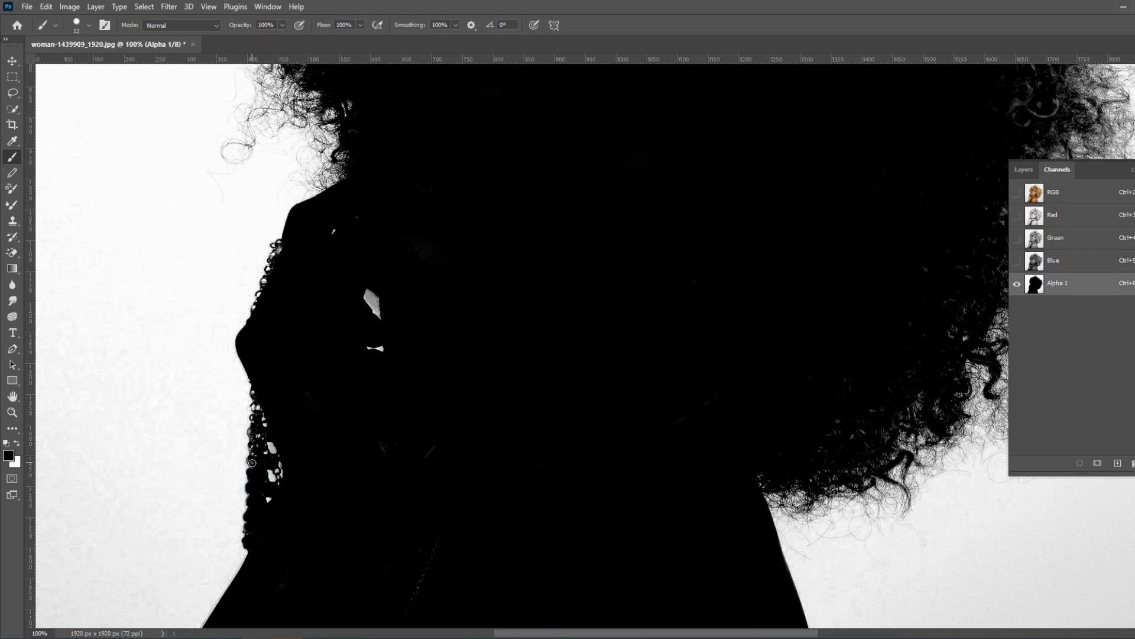
{"action": "left_click", "coordinate": [252, 446]}
{"action": "left_click", "coordinate": [249, 434]}
{"action": "left_click", "coordinate": [254, 419]}
{"action": "scroll", "coordinate": [287, 368], "scroll_direction": "up", "scroll_amount": 3}
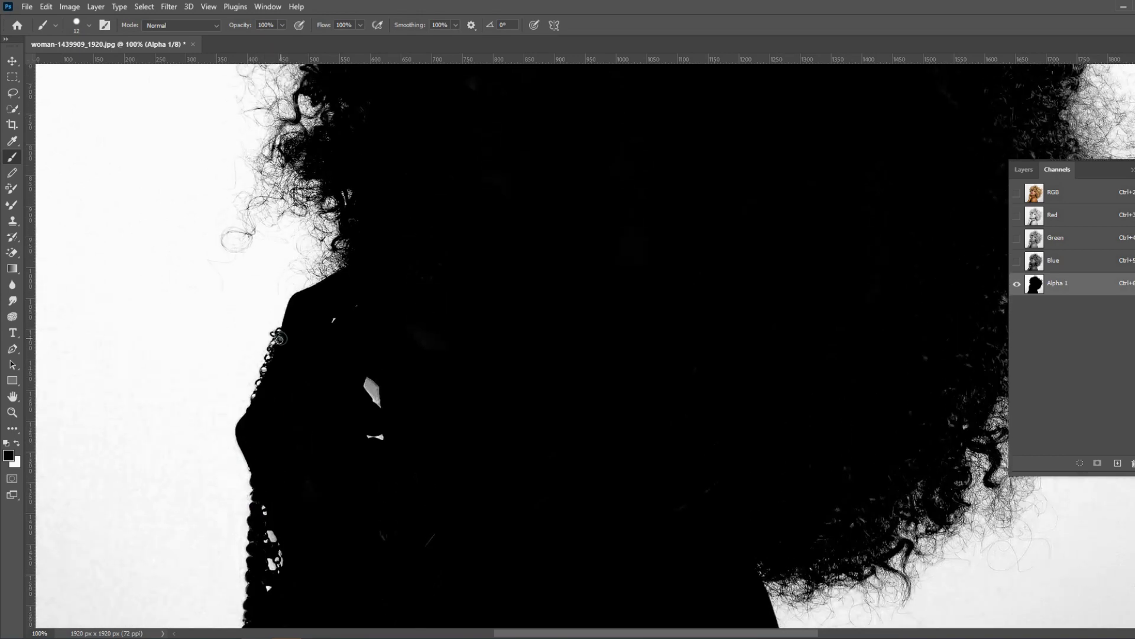
{"action": "left_click", "coordinate": [272, 340]}
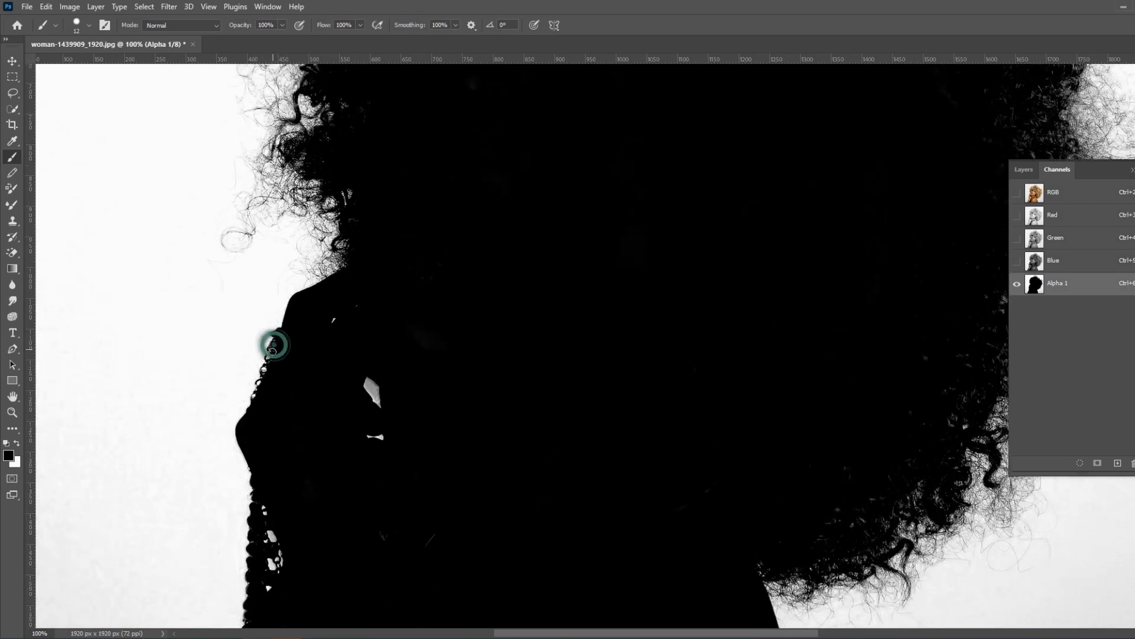
{"action": "left_click", "coordinate": [267, 369]}
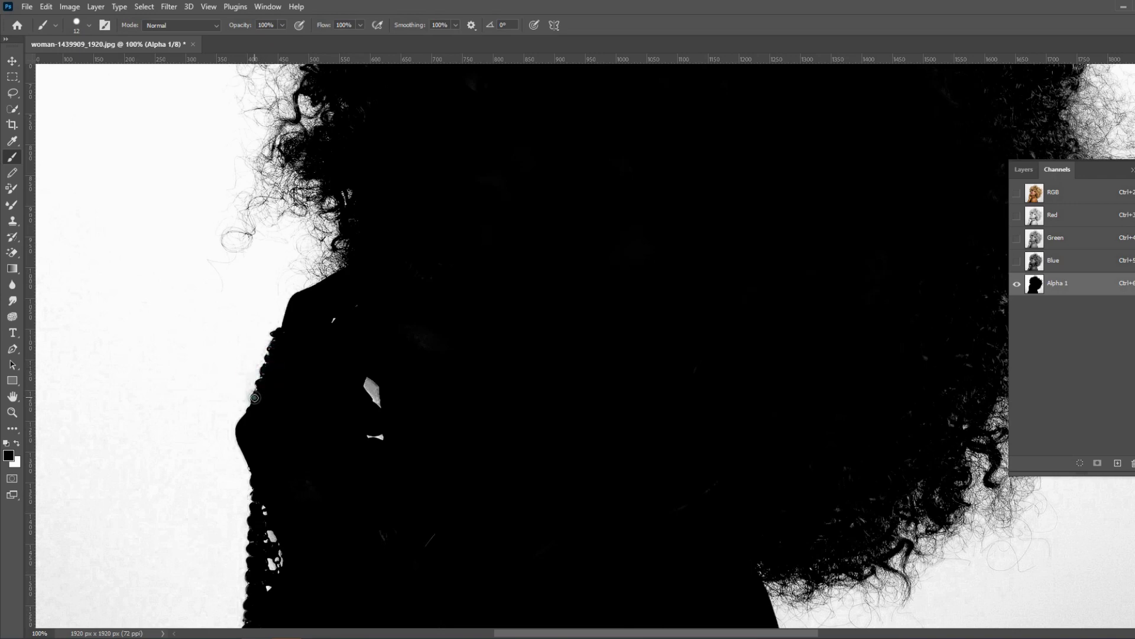
{"action": "key", "text": "v"}
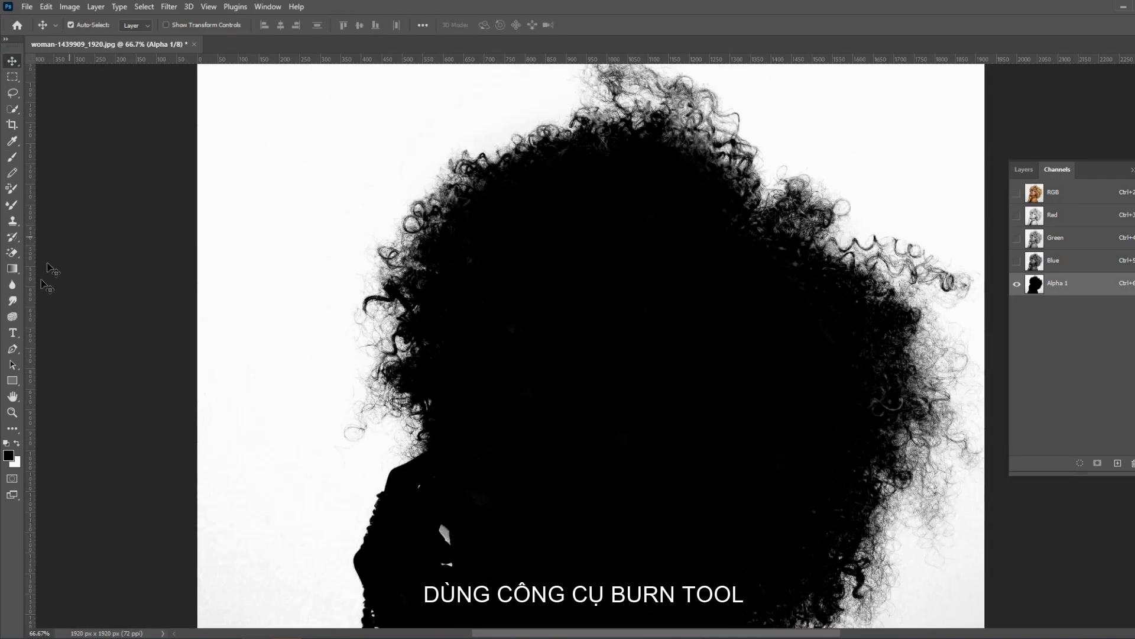
- Give the toning tool a Soft Round brush at 31% exposure
{"action": "key", "text": "o"}
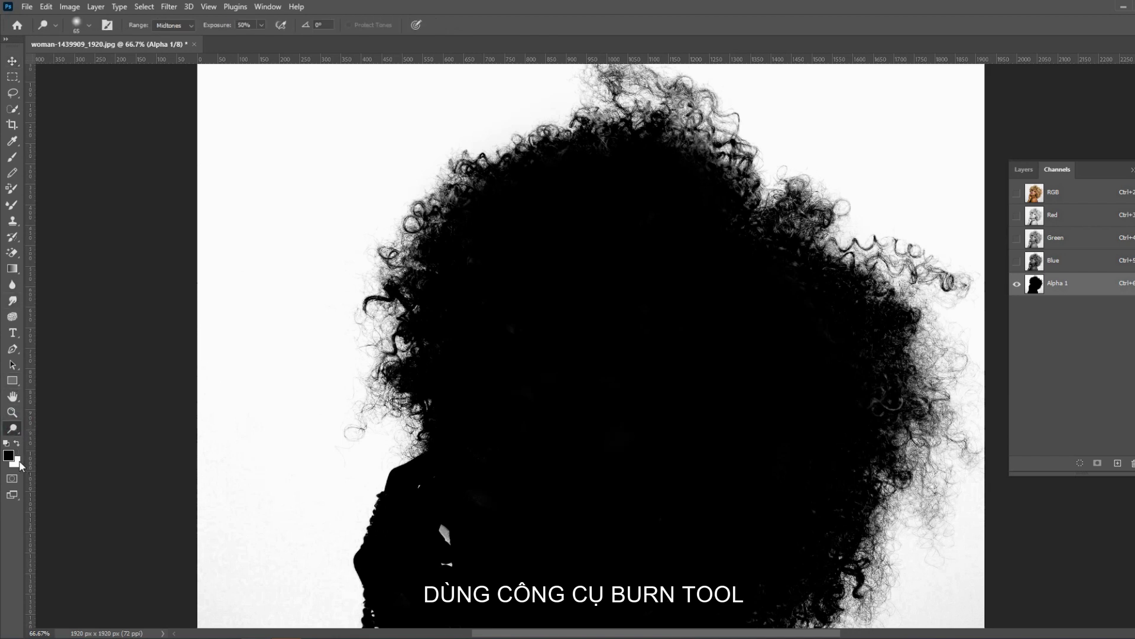
{"action": "left_click", "coordinate": [88, 24]}
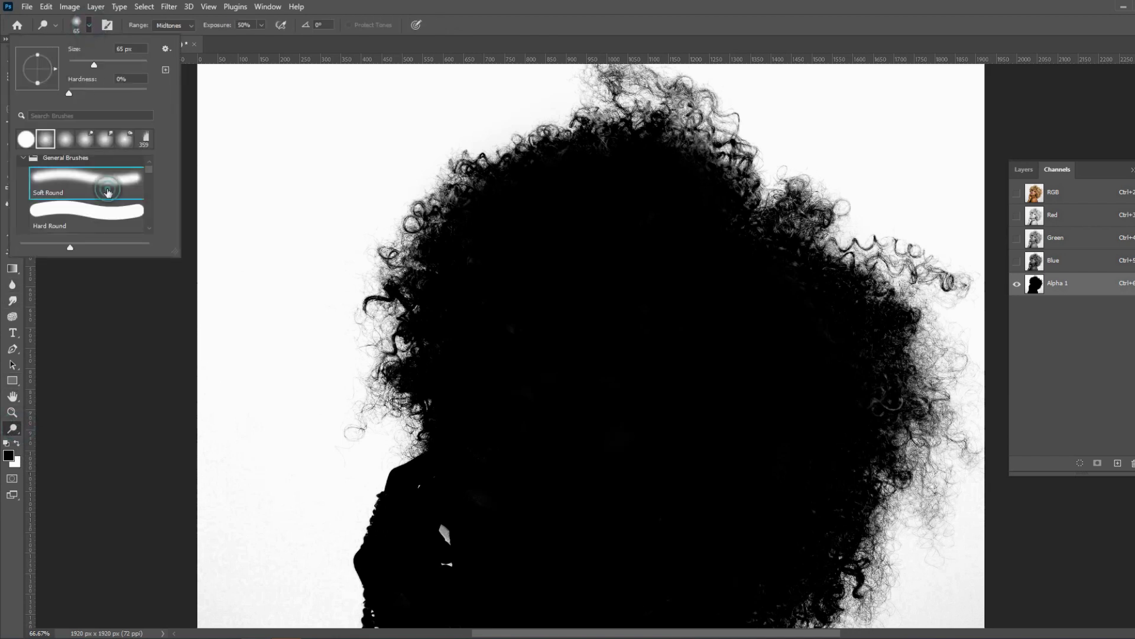
{"action": "left_click", "coordinate": [261, 25]}
{"action": "left_click_drag", "start_coordinate": [263, 39], "coordinate": [251, 38]}
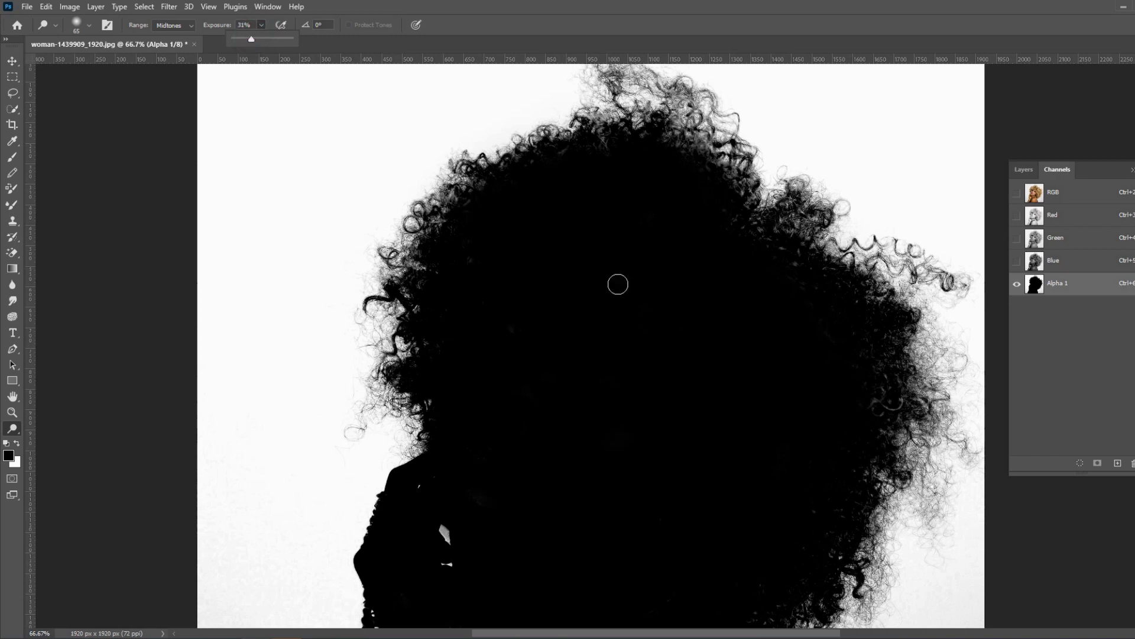
{"action": "left_click", "coordinate": [815, 288]}
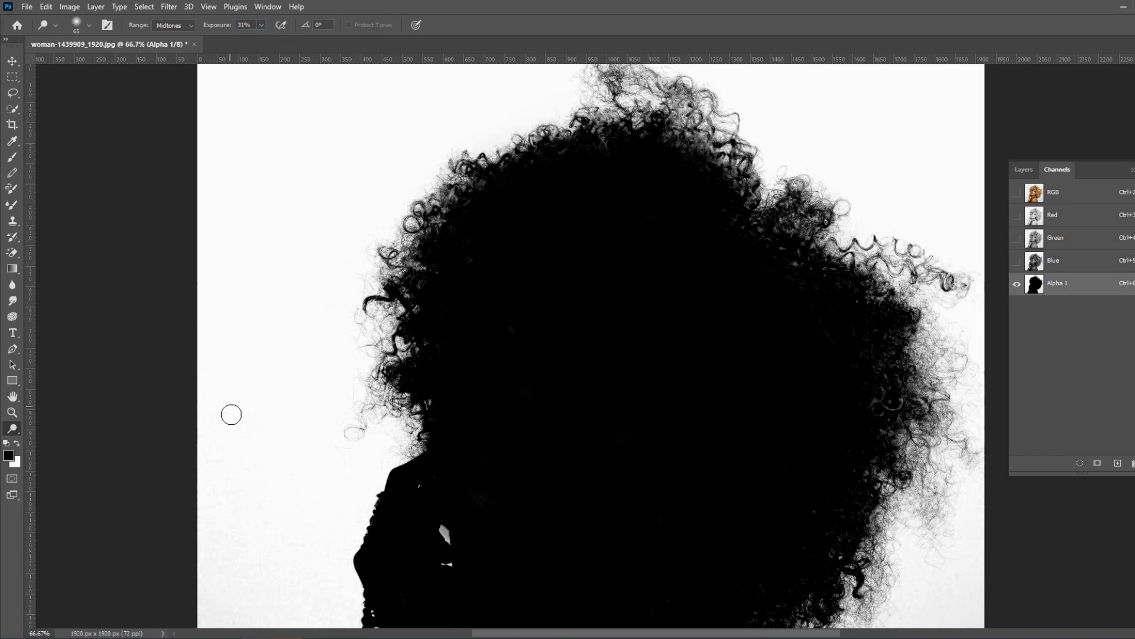
{"action": "right_click", "coordinate": [13, 429]}
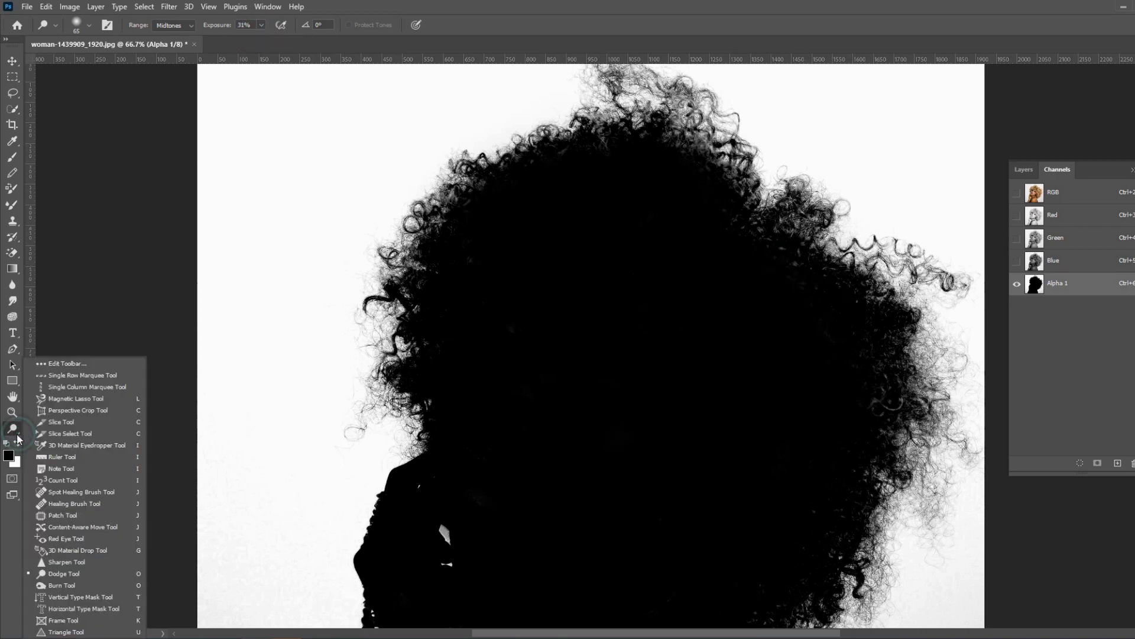
- Switch to the Burn tool with a 106 px brush and 23% exposure
{"action": "left_click", "coordinate": [52, 569]}
{"action": "key", "text": "bracketleft"}
{"action": "key", "text": "bracketleft"}
{"action": "key", "text": "bracketleft"}
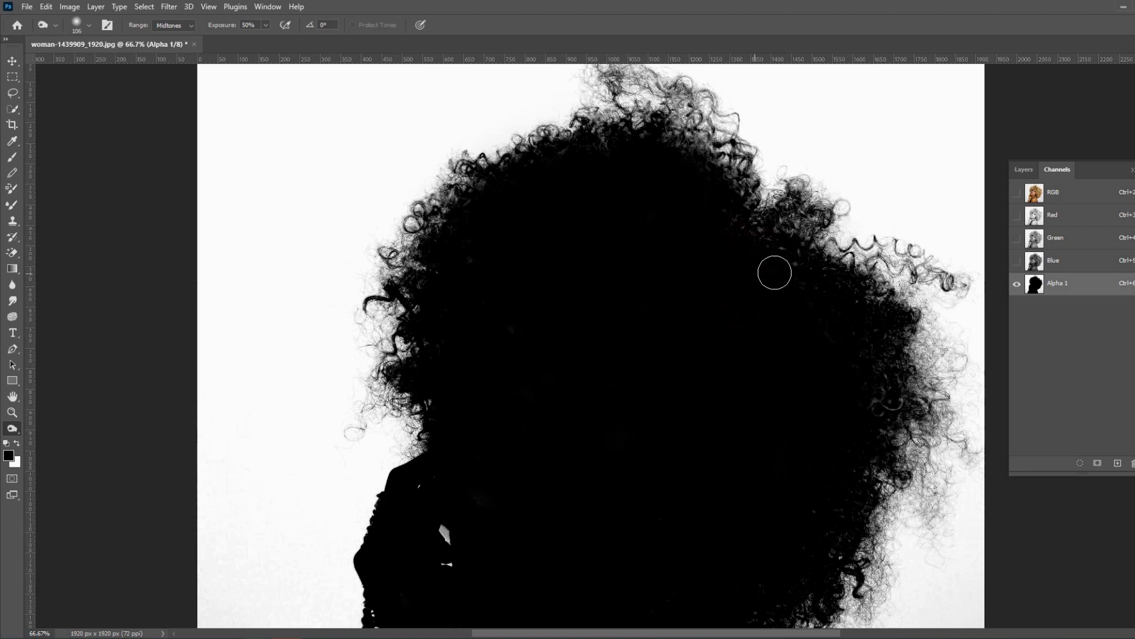
{"action": "scroll", "coordinate": [704, 221], "scroll_direction": "up", "scroll_amount": 1}
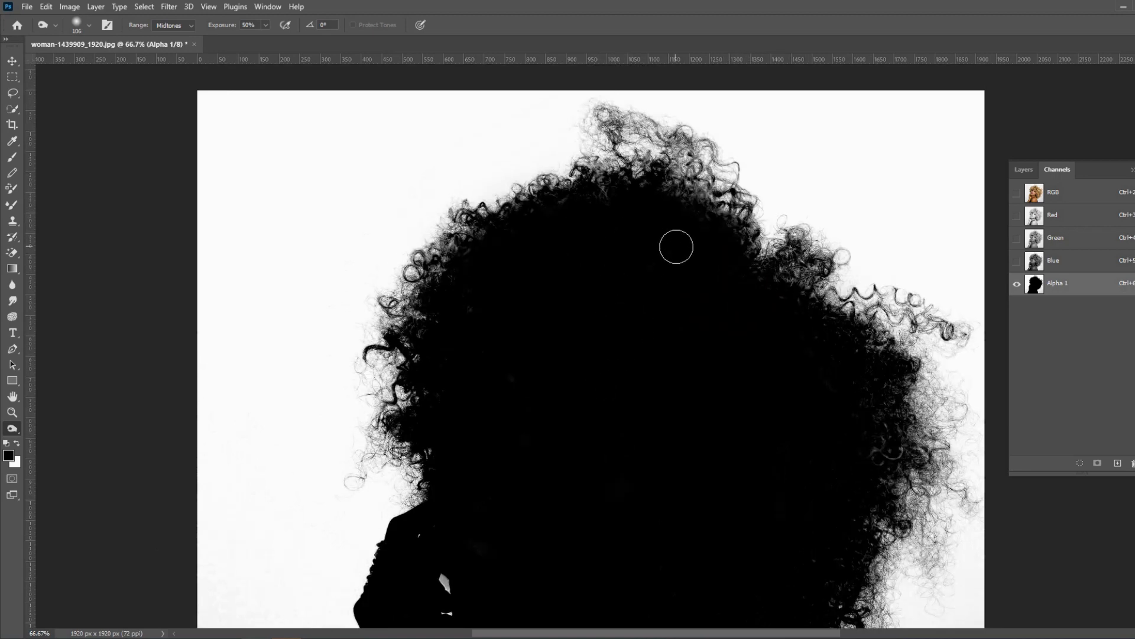
{"action": "scroll", "coordinate": [620, 278], "scroll_direction": "up", "scroll_amount": 3}
{"action": "left_click_drag", "start_coordinate": [265, 40], "coordinate": [251, 39]}
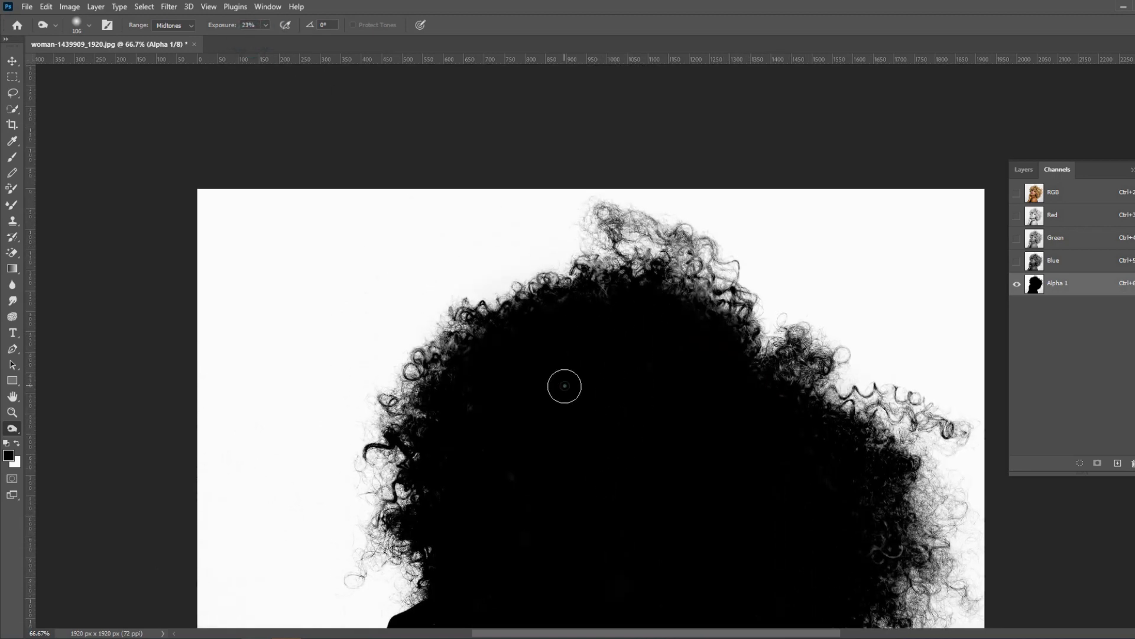
- Burn the curls along the right edge and up toward the top of the hair
{"action": "mouse_move", "coordinate": [484, 345]}
{"action": "left_mouse_down"}
{"action": "mouse_move", "coordinate": [490, 361]}
{"action": "mouse_move", "coordinate": [477, 378]}
{"action": "left_mouse_up"}
{"action": "mouse_move", "coordinate": [454, 337]}
{"action": "left_mouse_down"}
{"action": "mouse_move", "coordinate": [474, 380]}
{"action": "mouse_move", "coordinate": [461, 378]}
{"action": "mouse_move", "coordinate": [457, 346]}
{"action": "left_mouse_up"}
{"action": "right_click", "coordinate": [456, 347], "text": "alt"}
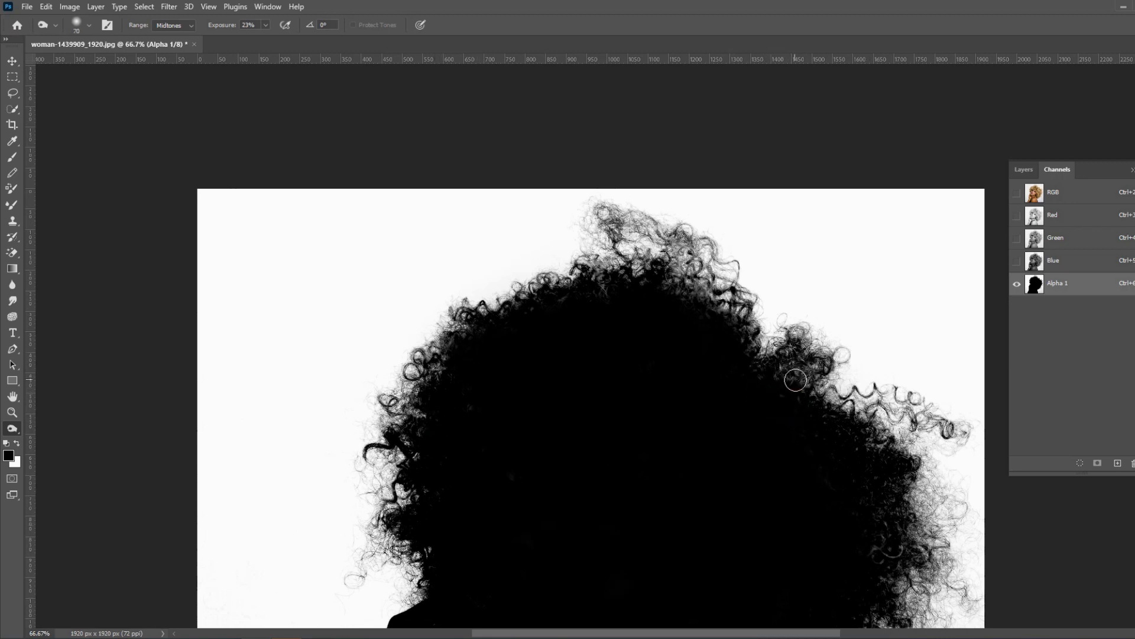
{"action": "mouse_move", "coordinate": [795, 380]}
{"action": "left_mouse_down"}
{"action": "mouse_move", "coordinate": [760, 380]}
{"action": "mouse_move", "coordinate": [742, 290]}
{"action": "mouse_move", "coordinate": [674, 235]}
{"action": "mouse_move", "coordinate": [630, 216]}
{"action": "mouse_move", "coordinate": [591, 225]}
{"action": "mouse_move", "coordinate": [601, 208]}
{"action": "mouse_move", "coordinate": [668, 234]}
{"action": "left_mouse_up"}
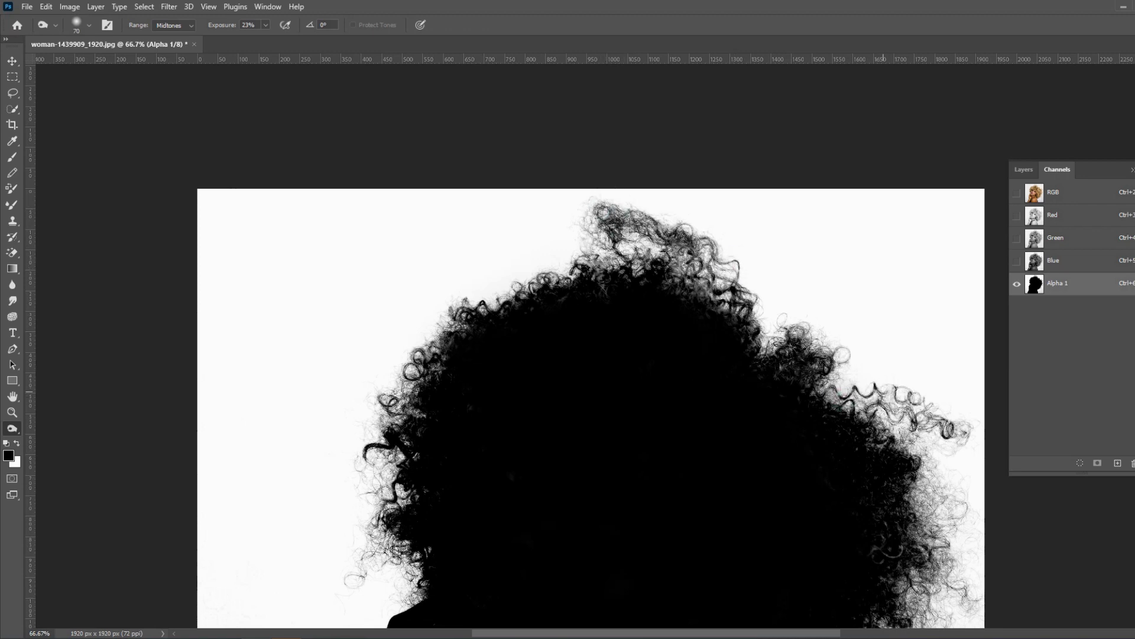
{"action": "mouse_move", "coordinate": [886, 391]}
{"action": "left_mouse_down"}
{"action": "mouse_move", "coordinate": [926, 416]}
{"action": "mouse_move", "coordinate": [900, 418]}
{"action": "left_mouse_up"}
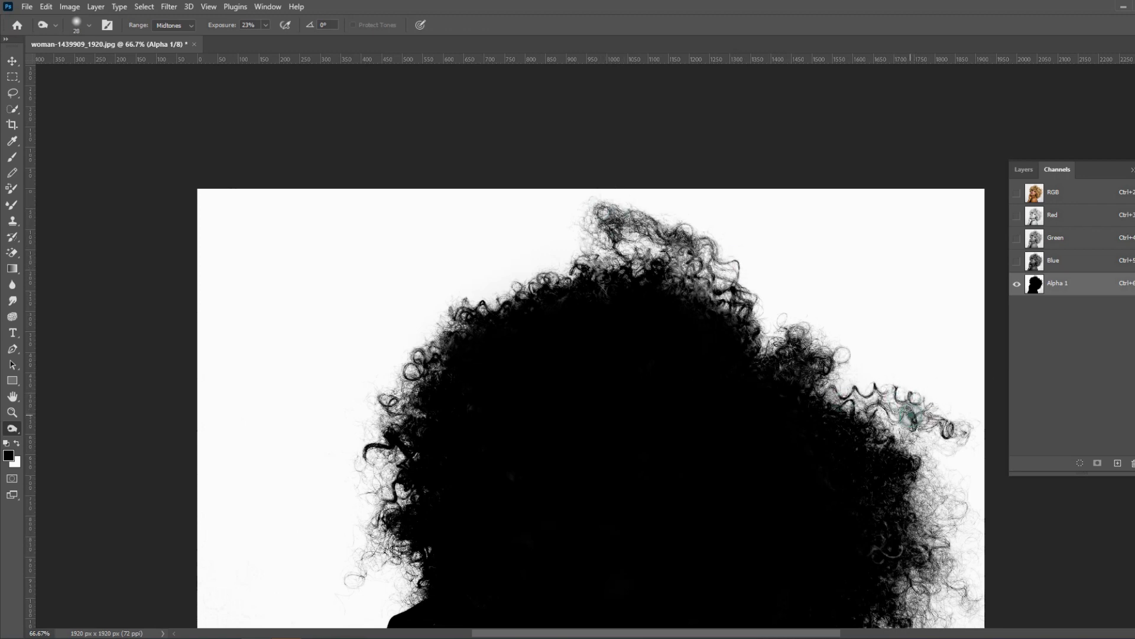
{"action": "scroll", "coordinate": [912, 459], "scroll_direction": "down", "scroll_amount": 1}
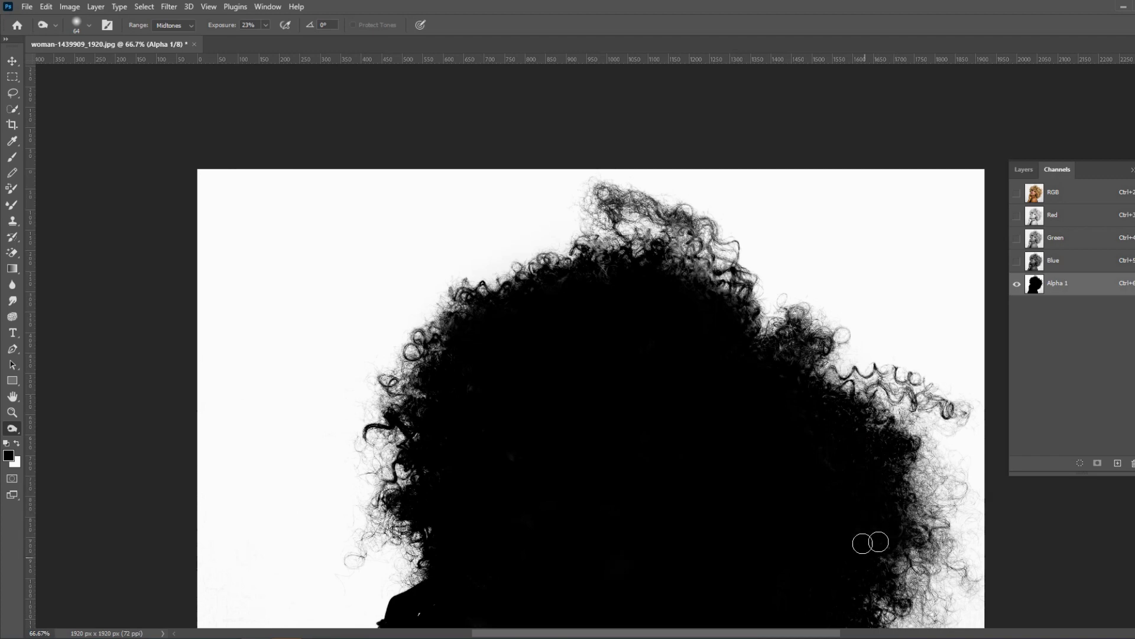
{"action": "scroll", "coordinate": [871, 542], "scroll_direction": "down", "scroll_amount": 3}
- At 100% zoom, burn the fine curls along the right and lower hair edges
{"action": "scroll", "coordinate": [737, 530], "scroll_direction": "down", "scroll_amount": 3}
{"action": "scroll", "coordinate": [769, 508], "scroll_direction": "down", "scroll_amount": 5}
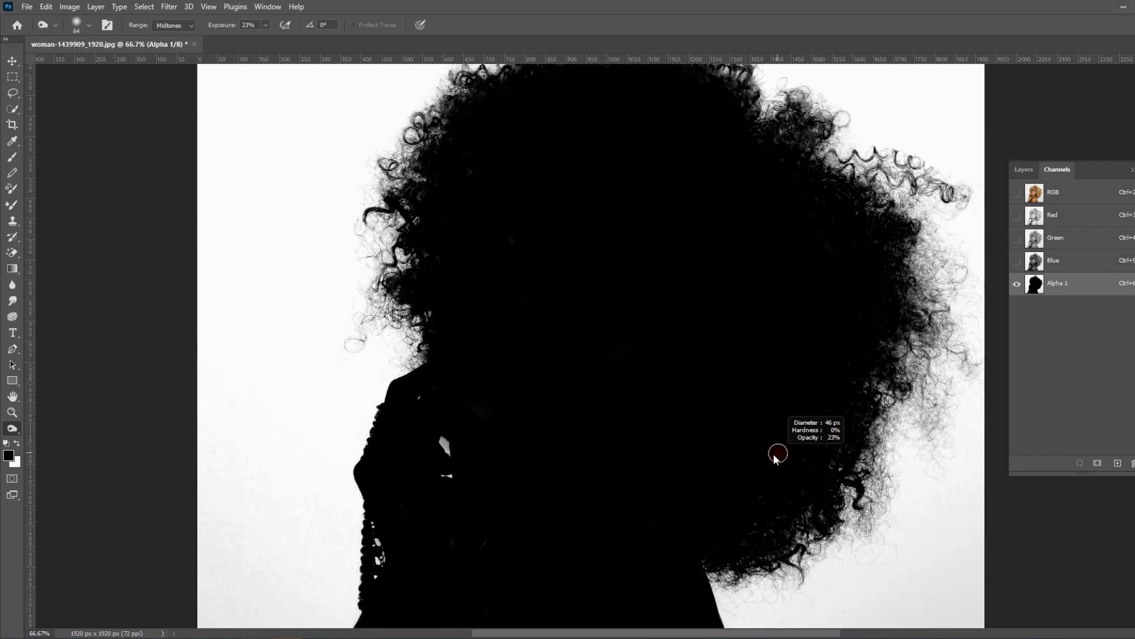
{"action": "key", "text": "ctrl+plus"}
{"action": "scroll", "coordinate": [806, 482], "scroll_direction": "down", "scroll_amount": 3}
{"action": "scroll", "coordinate": [806, 481], "scroll_direction": "right", "scroll_amount": 5}
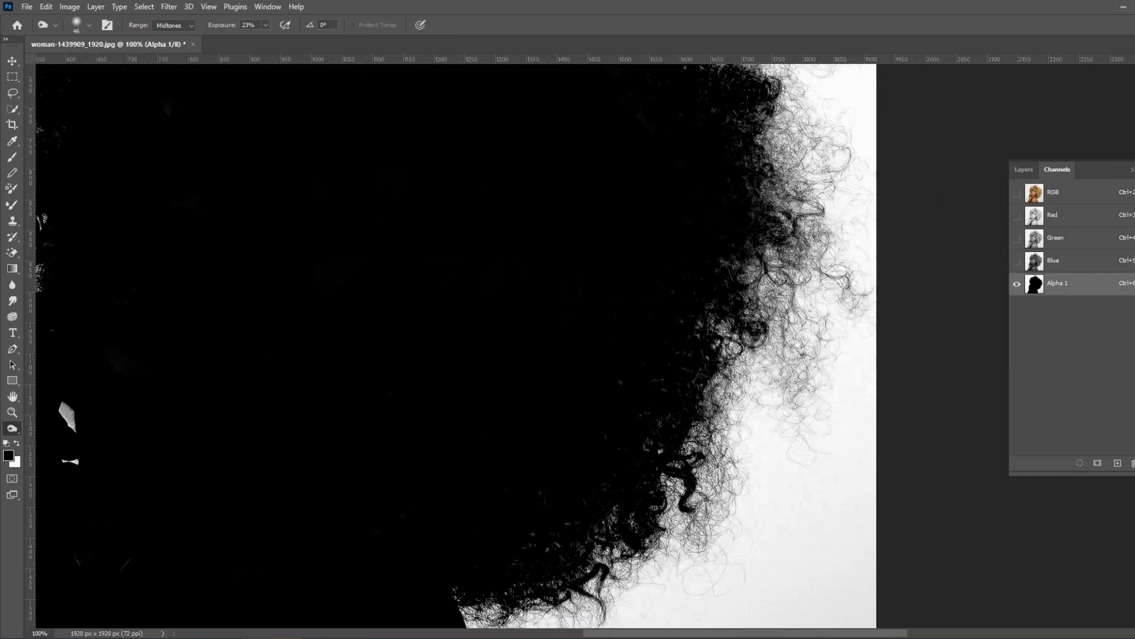
{"action": "scroll", "coordinate": [721, 367], "scroll_direction": "right", "scroll_amount": 2}
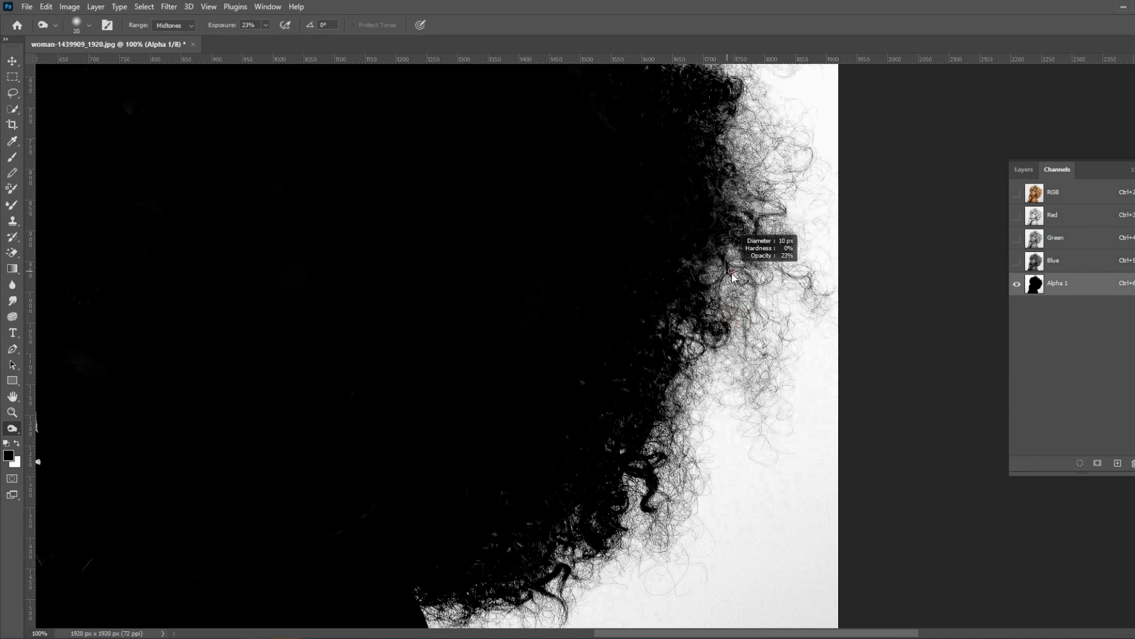
{"action": "left_click_drag", "start_coordinate": [732, 276], "coordinate": [735, 276]}
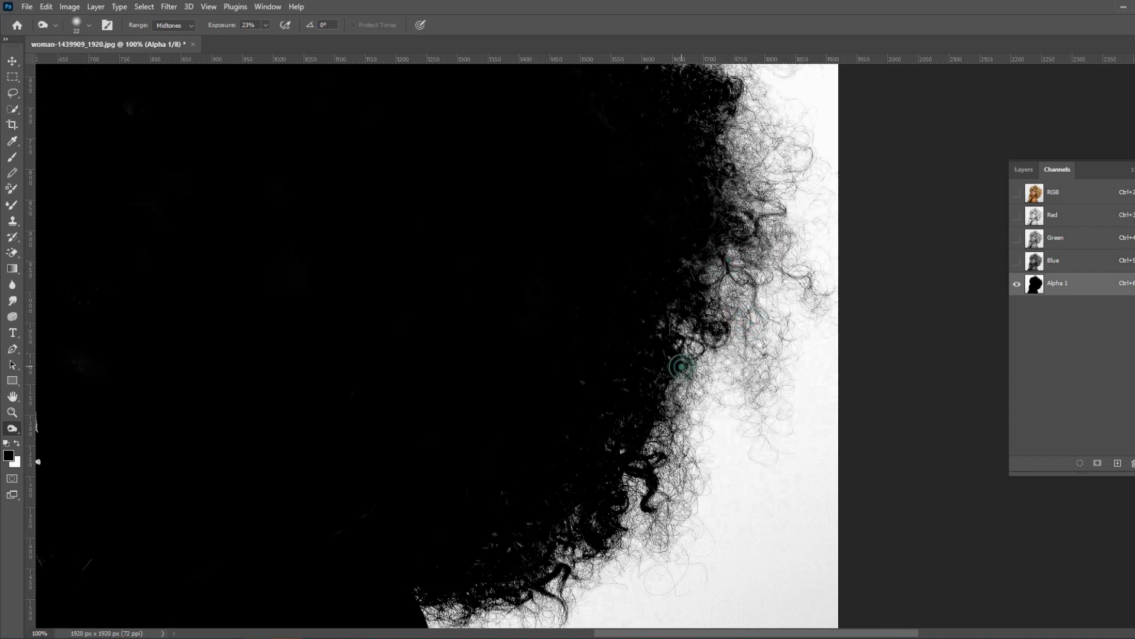
{"action": "left_click_drag", "start_coordinate": [683, 367], "coordinate": [661, 371]}
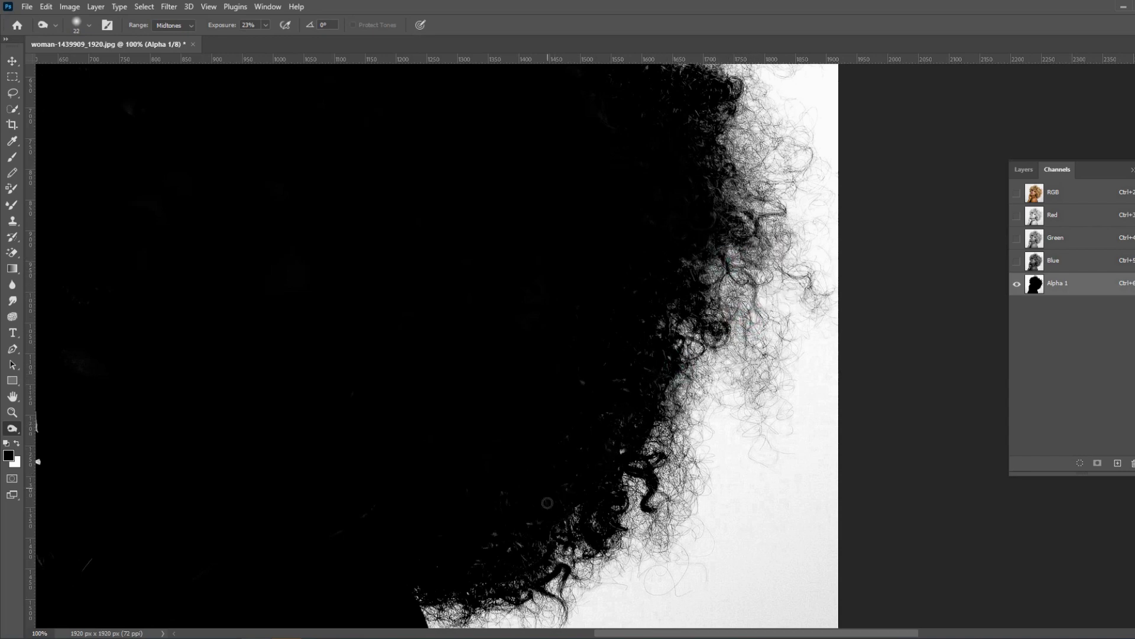
{"action": "left_click_drag", "start_coordinate": [490, 538], "coordinate": [525, 525]}
{"action": "scroll", "coordinate": [577, 498], "scroll_direction": "down", "scroll_amount": 2}
{"action": "left_click_drag", "start_coordinate": [474, 460], "coordinate": [476, 497]}
{"action": "right_click", "coordinate": [510, 417]}
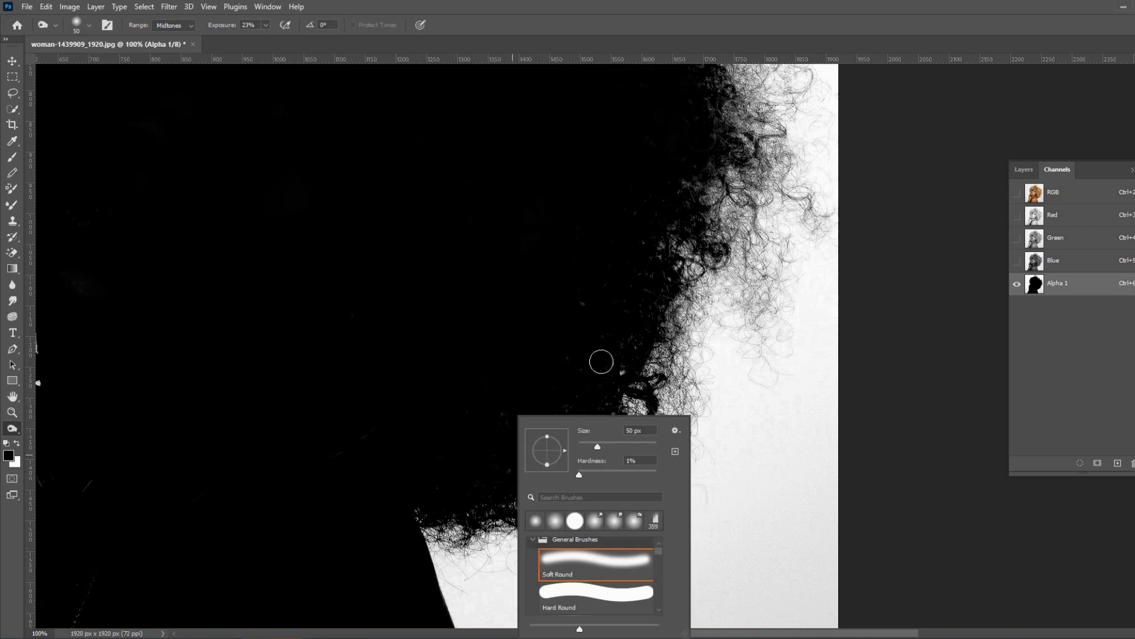
{"action": "key", "text": "Escape"}
- Burn the top-right hair edge, the strand reaching right, and the curls along the top
{"action": "scroll", "coordinate": [643, 294], "scroll_direction": "up", "scroll_amount": 4}
{"action": "scroll", "coordinate": [643, 294], "scroll_direction": "up", "scroll_amount": 2}
{"action": "scroll", "coordinate": [643, 294], "scroll_direction": "up", "scroll_amount": 2}
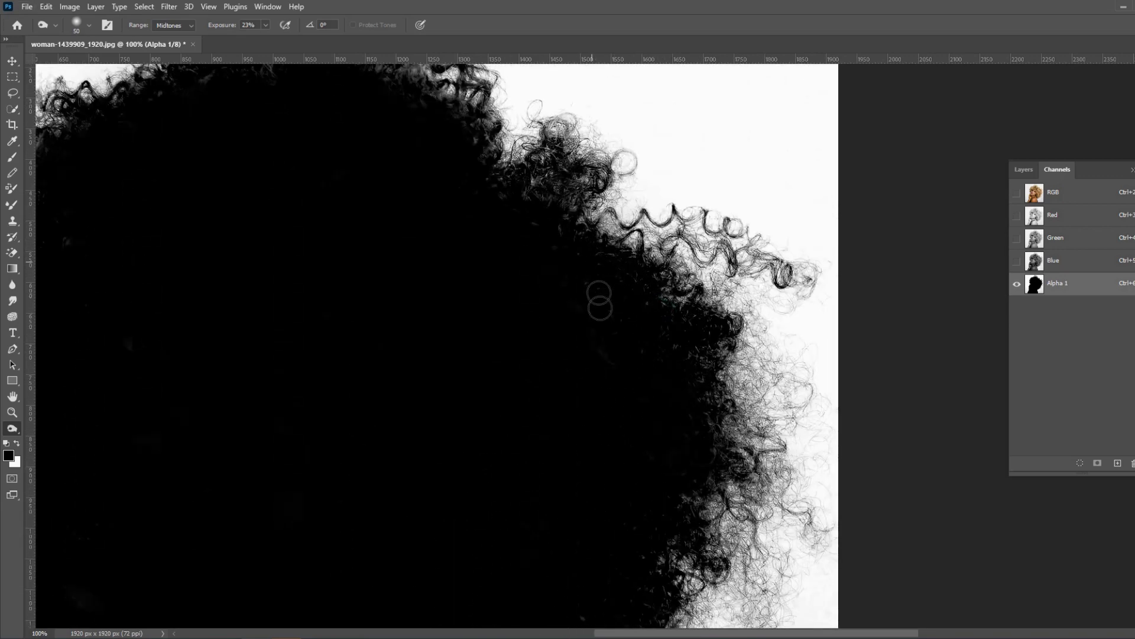
{"action": "scroll", "coordinate": [519, 220], "scroll_direction": "up", "scroll_amount": 3}
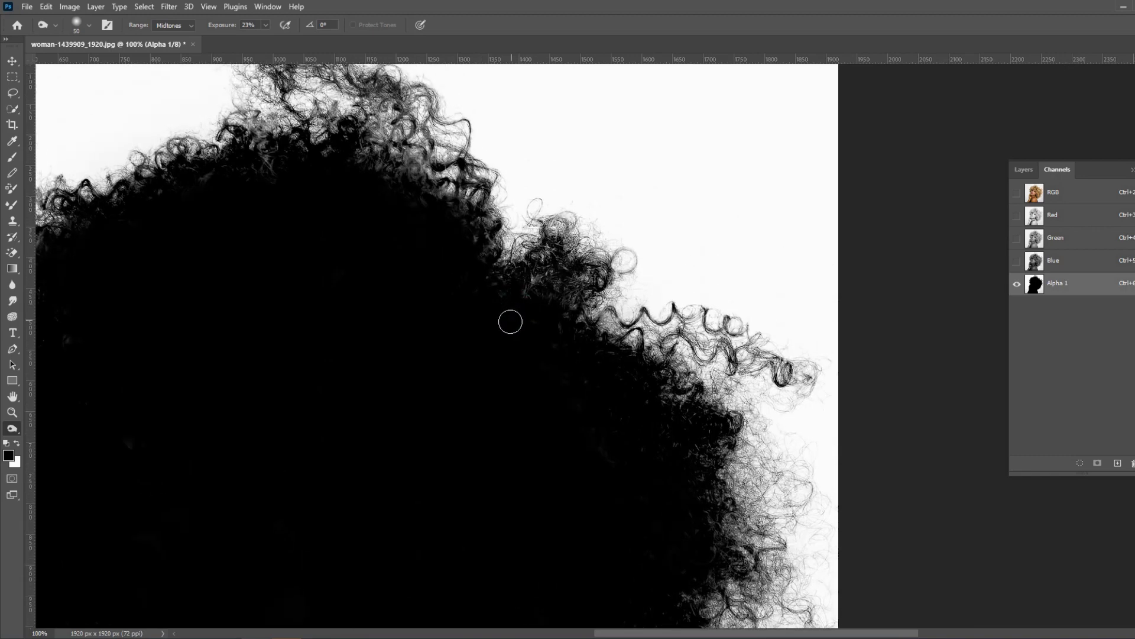
{"action": "left_click_drag", "start_coordinate": [537, 269], "coordinate": [627, 258]}
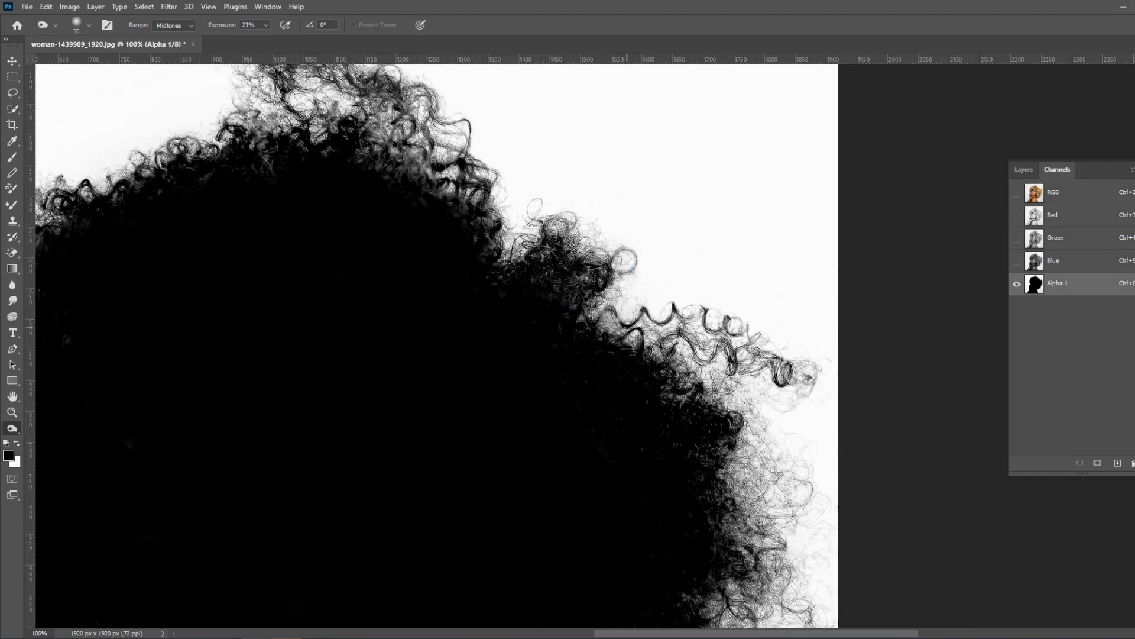
{"action": "mouse_move", "coordinate": [675, 374]}
{"action": "left_mouse_down"}
{"action": "mouse_move", "coordinate": [718, 384]}
{"action": "mouse_move", "coordinate": [810, 376]}
{"action": "mouse_move", "coordinate": [735, 400]}
{"action": "left_mouse_up"}
{"action": "scroll", "coordinate": [735, 400], "scroll_direction": "down", "scroll_amount": 2}
{"action": "scroll", "coordinate": [731, 450], "scroll_direction": "down", "scroll_amount": 2}
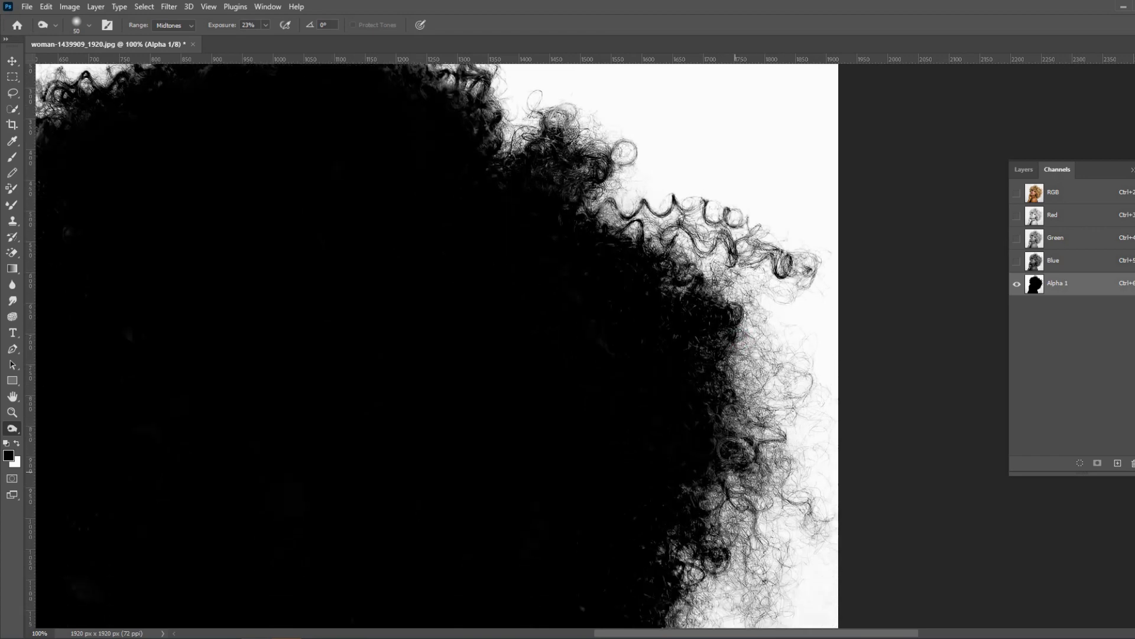
{"action": "scroll", "coordinate": [756, 469], "scroll_direction": "down", "scroll_amount": 2}
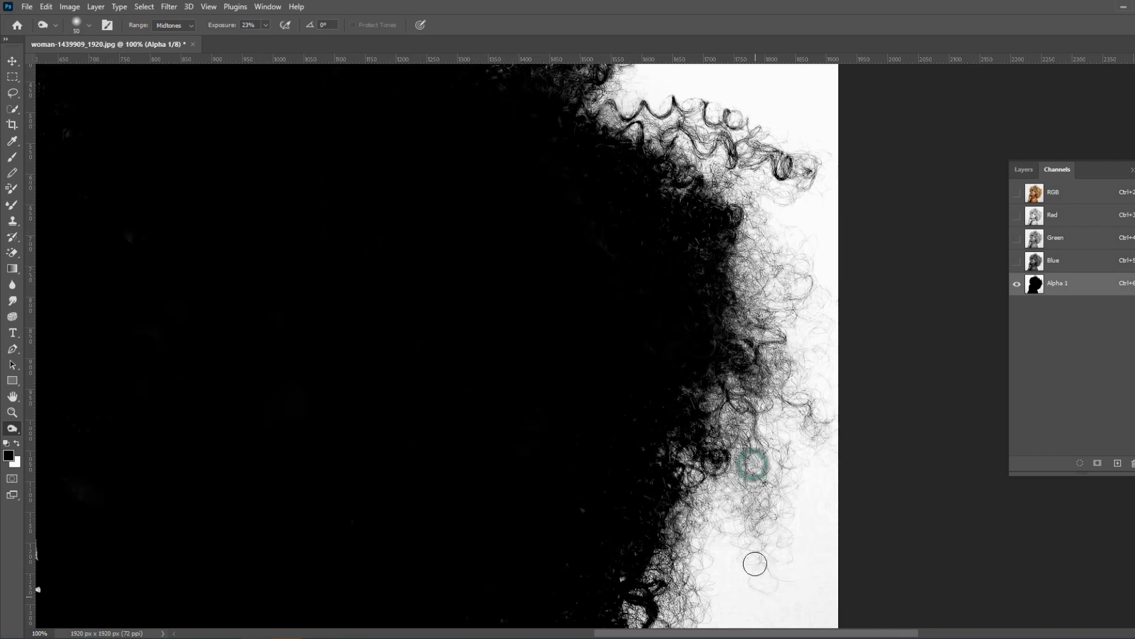
{"action": "scroll", "coordinate": [753, 473], "scroll_direction": "down", "scroll_amount": 1}
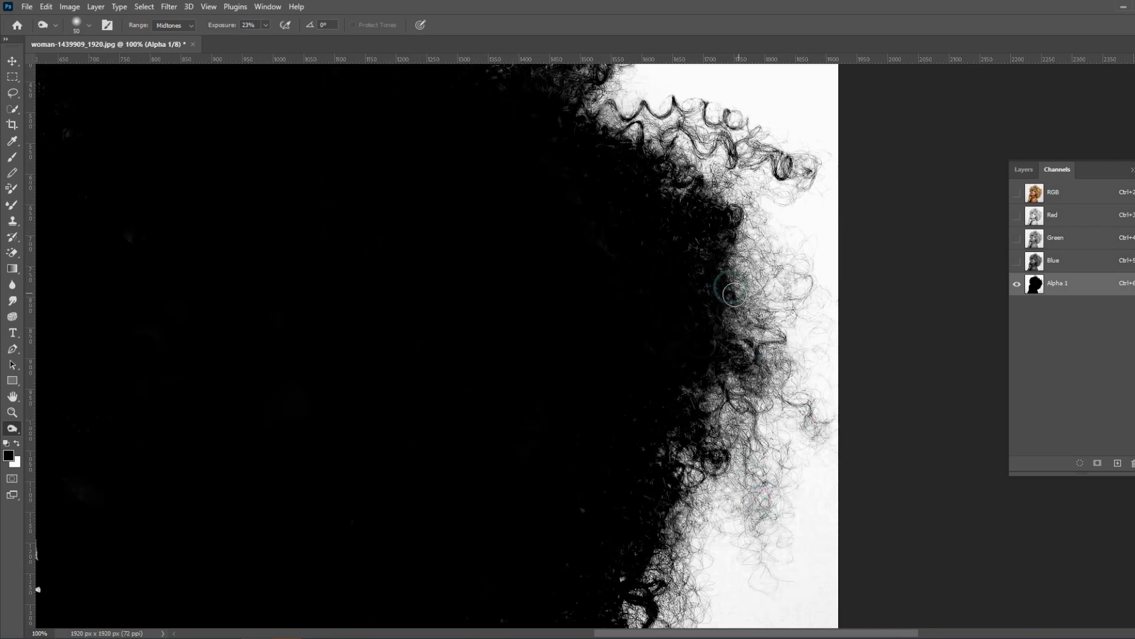
{"action": "scroll", "coordinate": [550, 280], "scroll_direction": "up", "scroll_amount": 3}
{"action": "scroll", "coordinate": [549, 280], "scroll_direction": "up", "scroll_amount": 1}
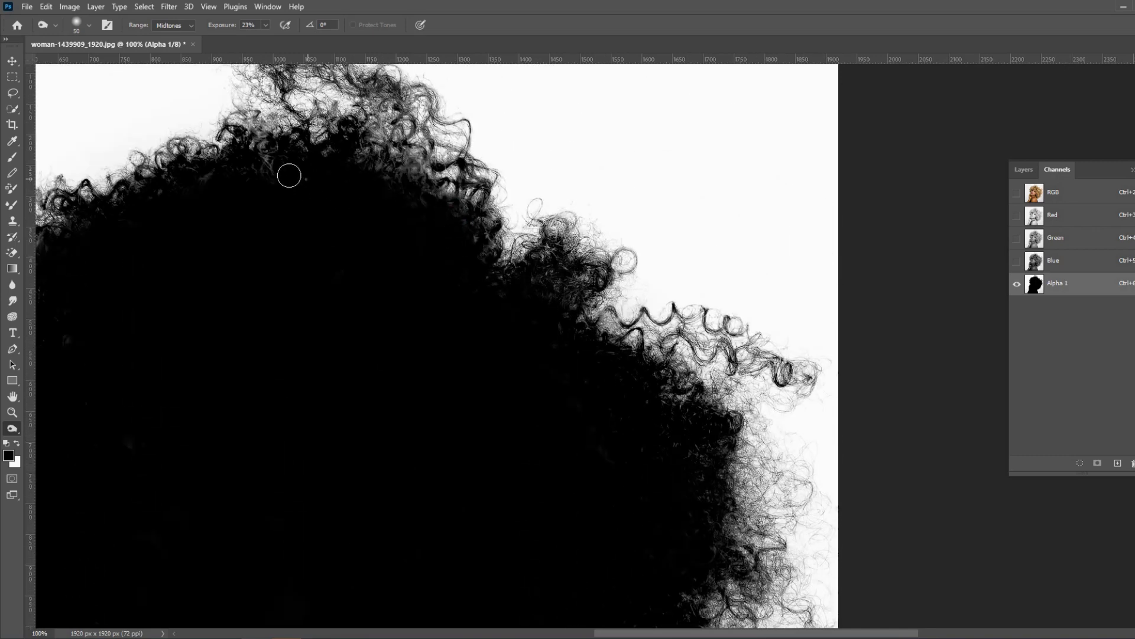
{"action": "left_click_drag", "start_coordinate": [268, 161], "coordinate": [215, 178]}
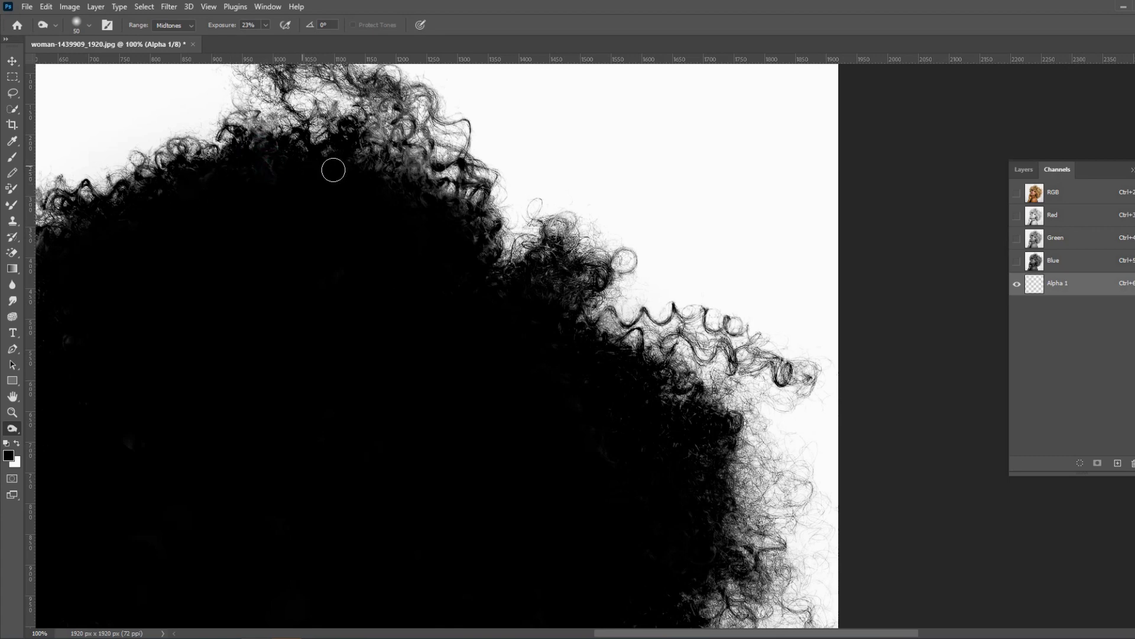
{"action": "scroll", "coordinate": [691, 502], "scroll_direction": "down", "scroll_amount": 3}
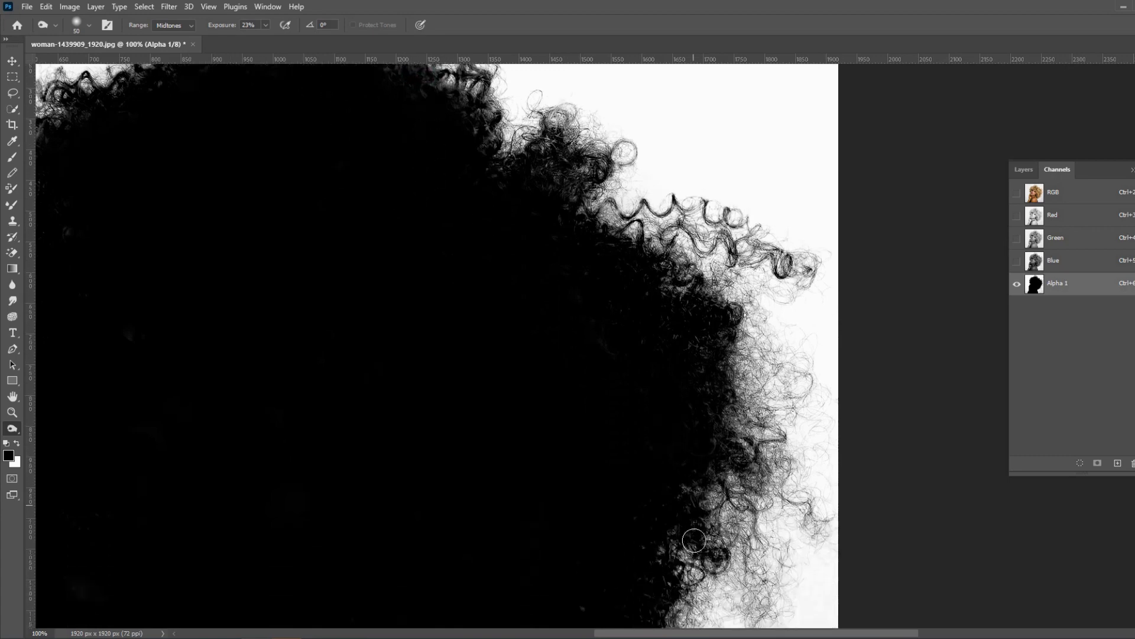
{"action": "left_click_drag", "start_coordinate": [679, 633], "coordinate": [535, 633]}
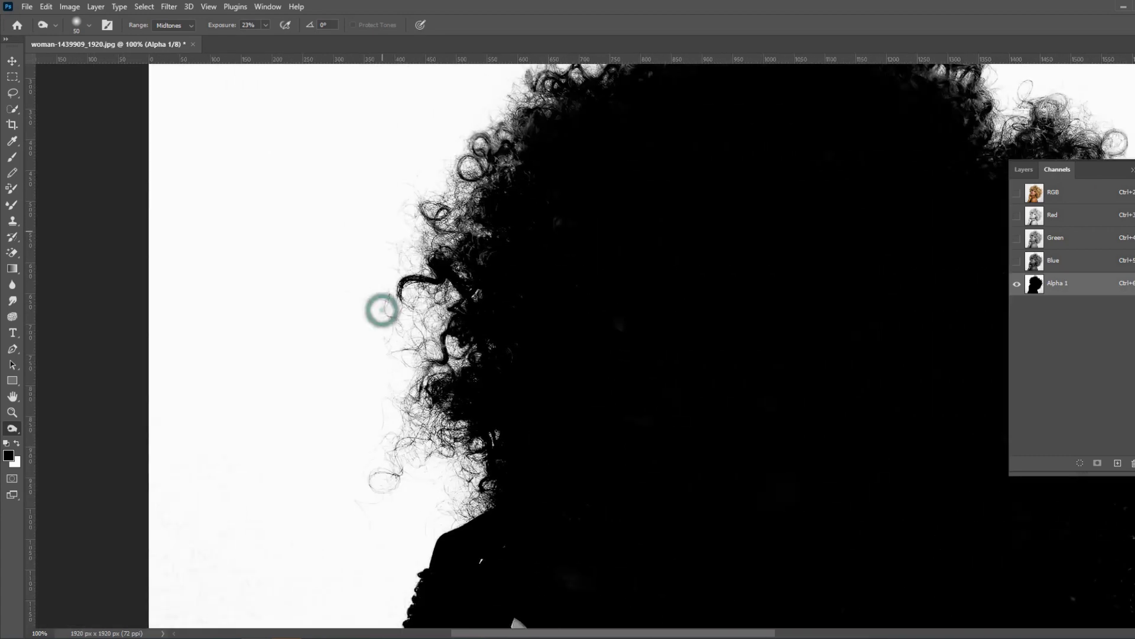
- Zoom out and load Alpha 1 as a selection on the RGB composite
{"action": "key", "text": "ctrl+minus"}
{"action": "key", "text": "ctrl+minus"}
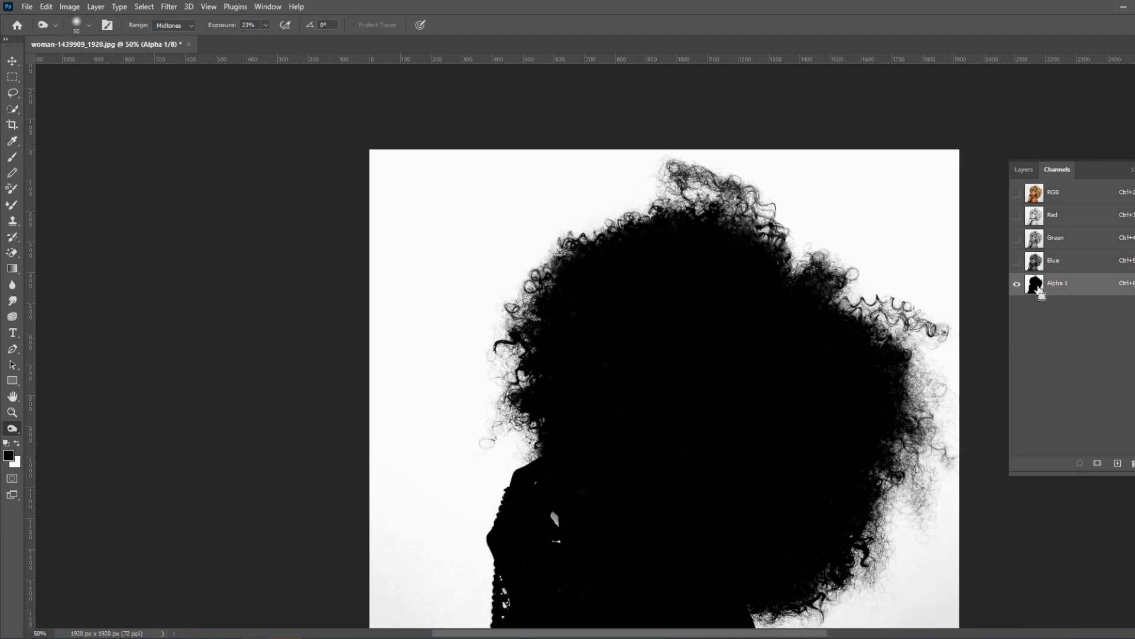
{"action": "left_click", "coordinate": [1041, 289], "text": "ctrl"}
{"action": "left_click", "coordinate": [1056, 192]}
- Turn the Background into Layer 0, add a layer mask from the selection, and invert it
{"action": "left_click", "coordinate": [1023, 170]}
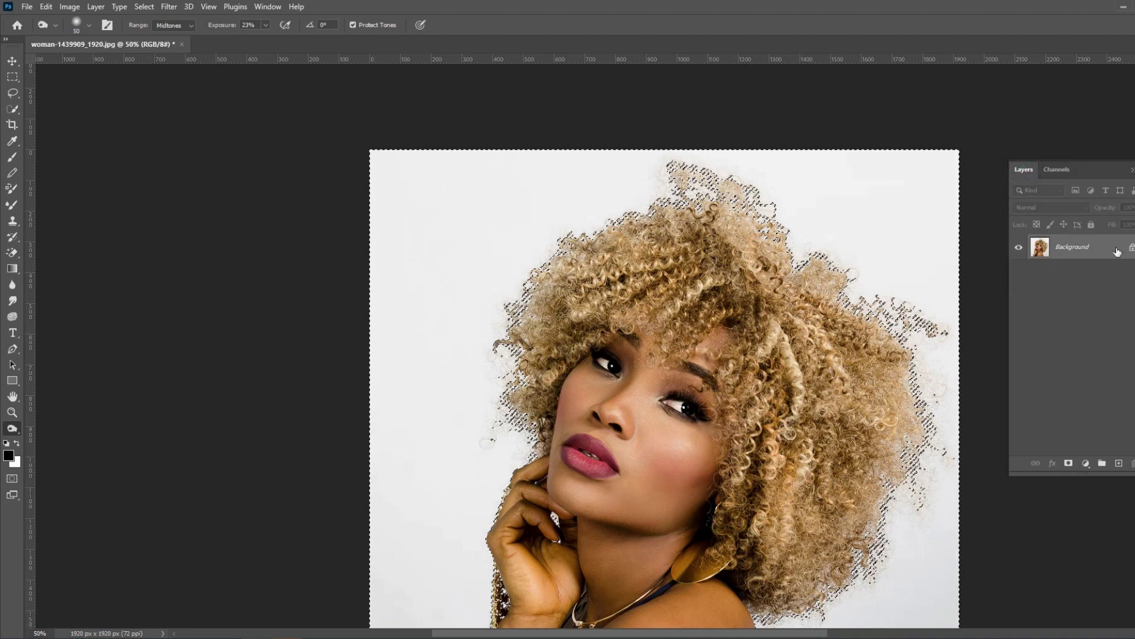
{"action": "key", "text": "ctrl+j"}
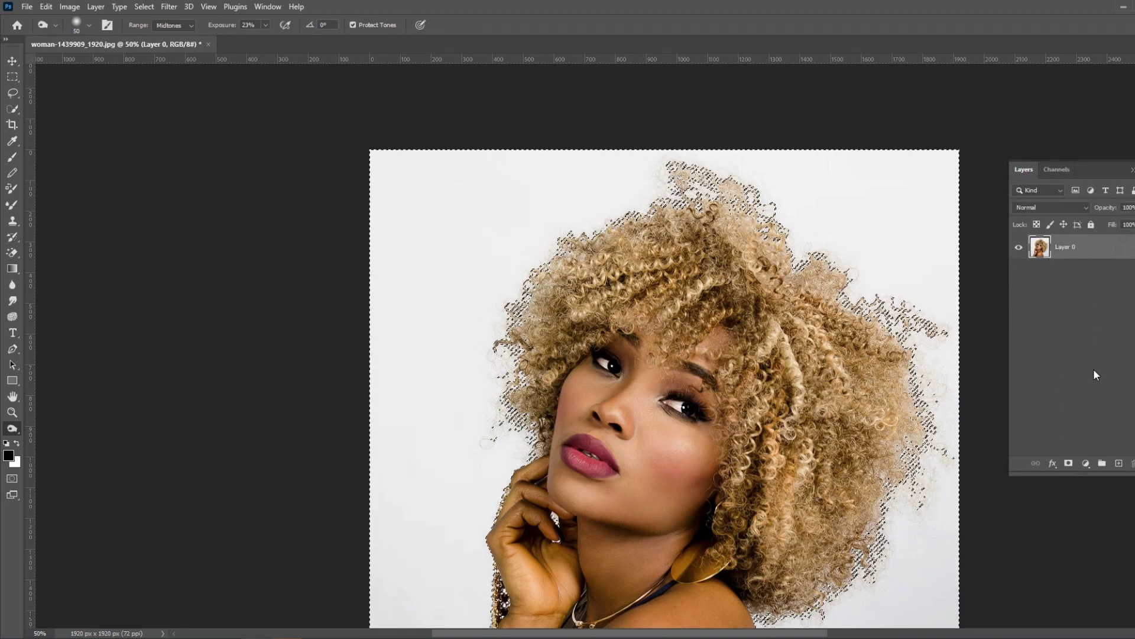
{"action": "left_click", "coordinate": [1069, 464]}
{"action": "key", "text": "ctrl+i"}
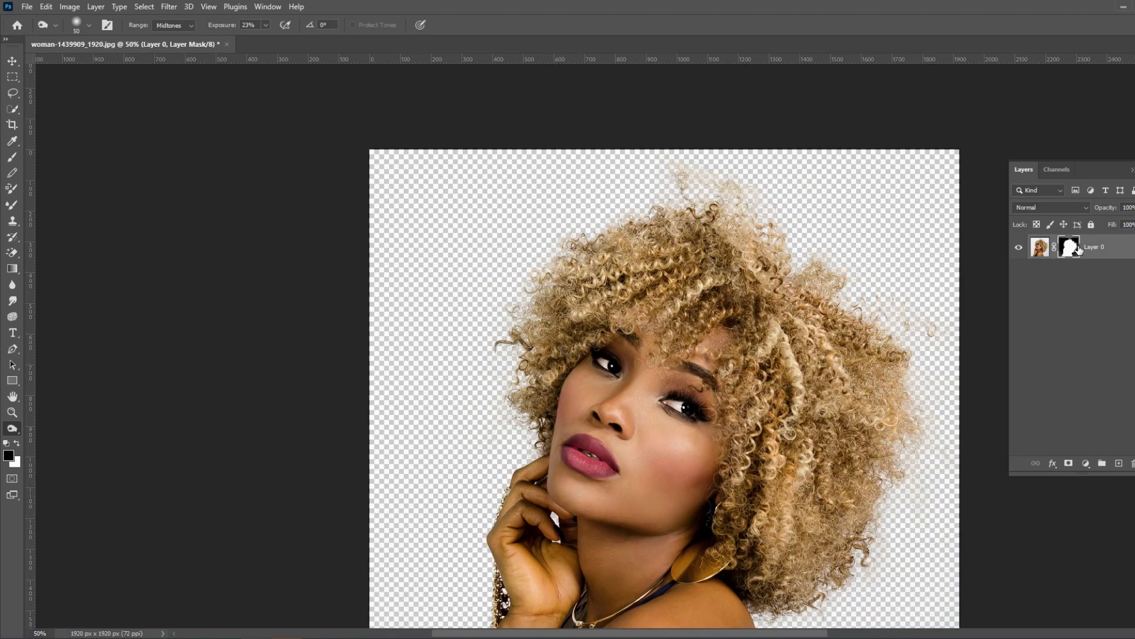